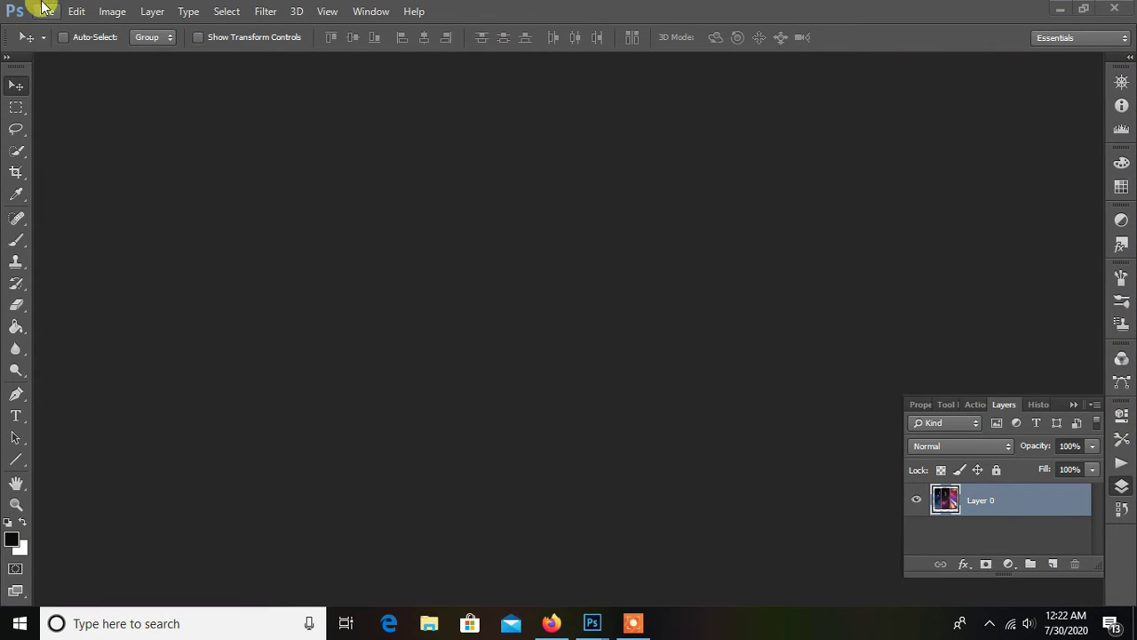
Step: Open the joshua-rawson night street portrait JPG from the Desktop
left_click(44, 8)
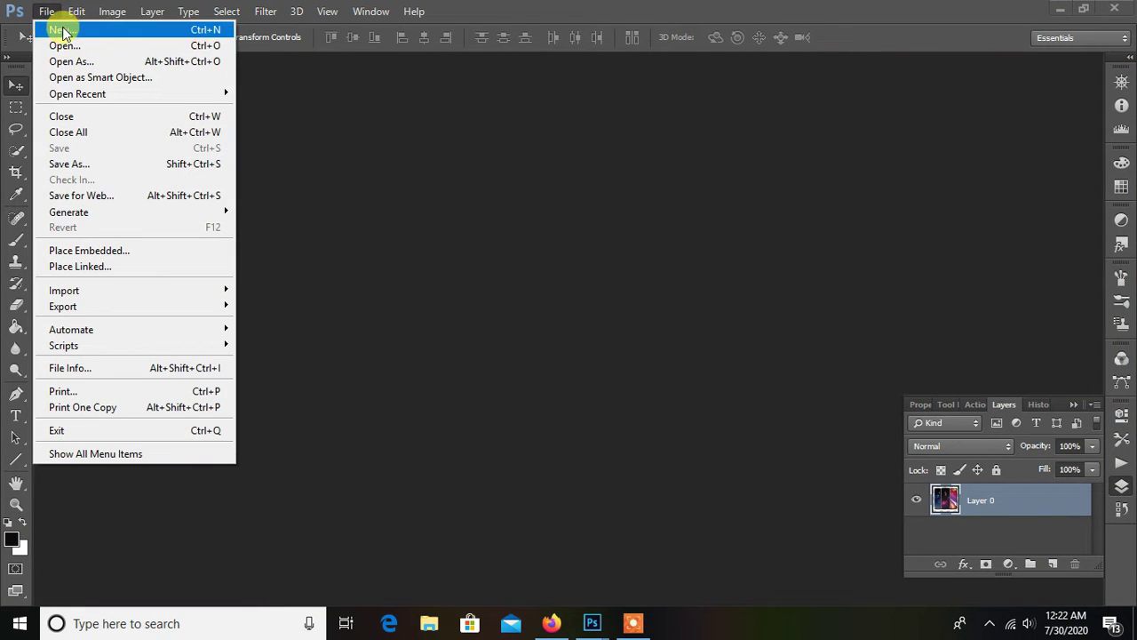
left_click(62, 45)
scroll(386, 202, "down", 1)
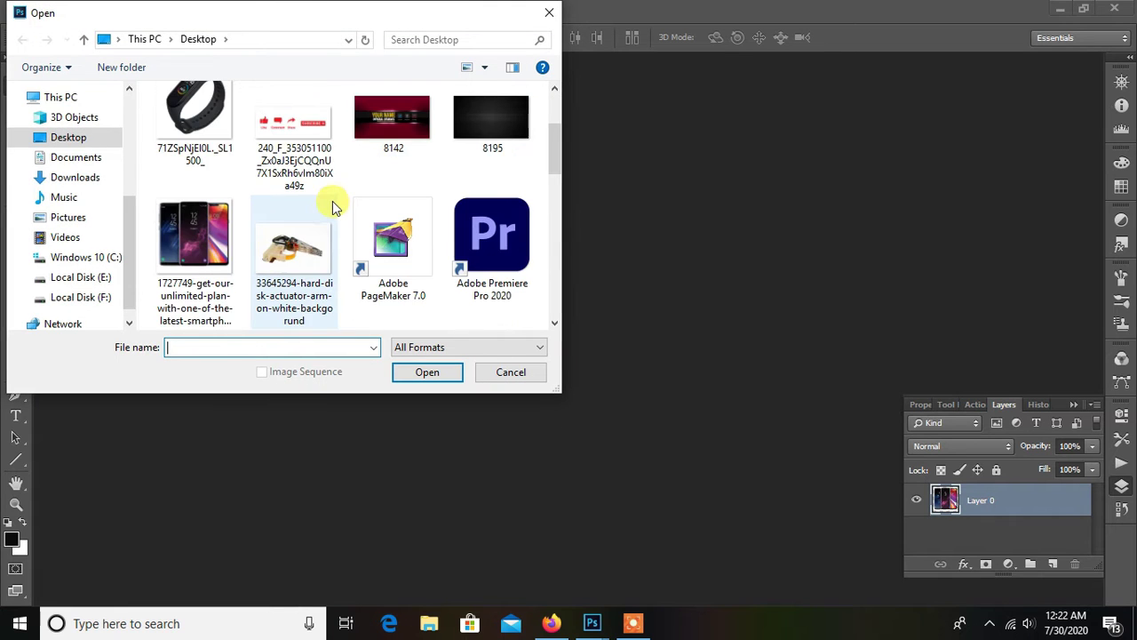
scroll(331, 207, "down", 1)
scroll(333, 207, "down", 1)
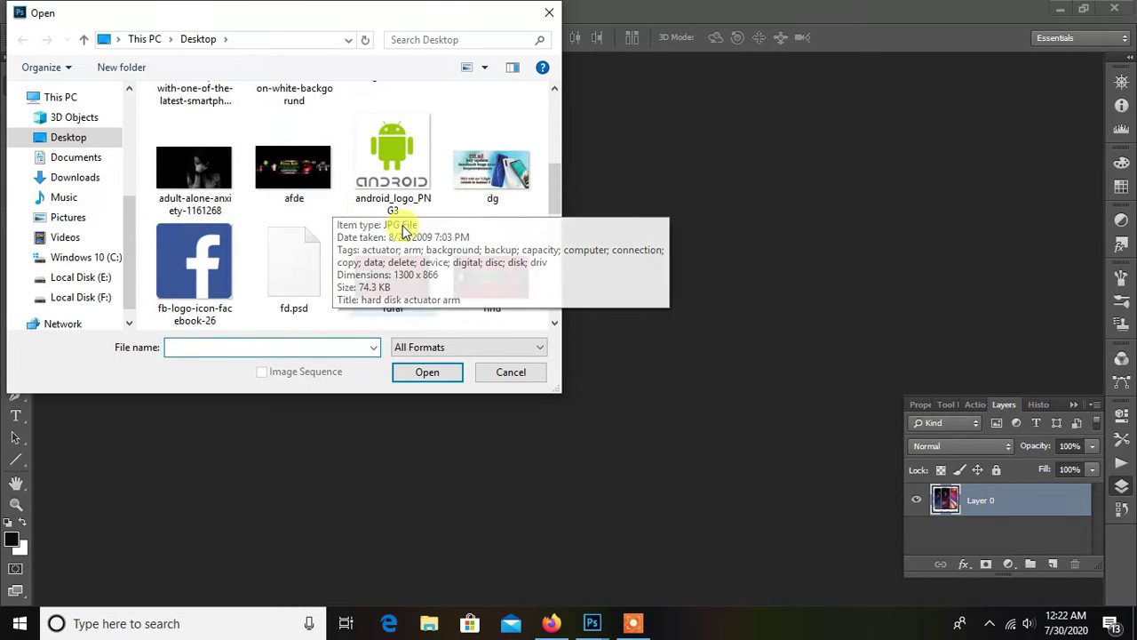
scroll(413, 232, "down", 1)
left_click(478, 244)
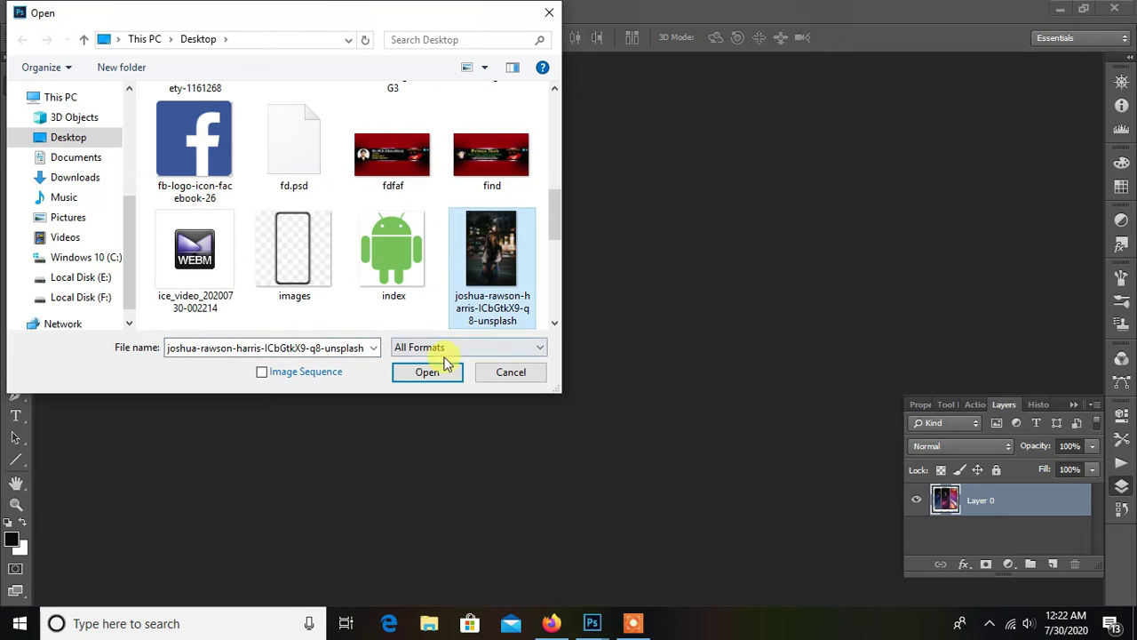
left_click(436, 370)
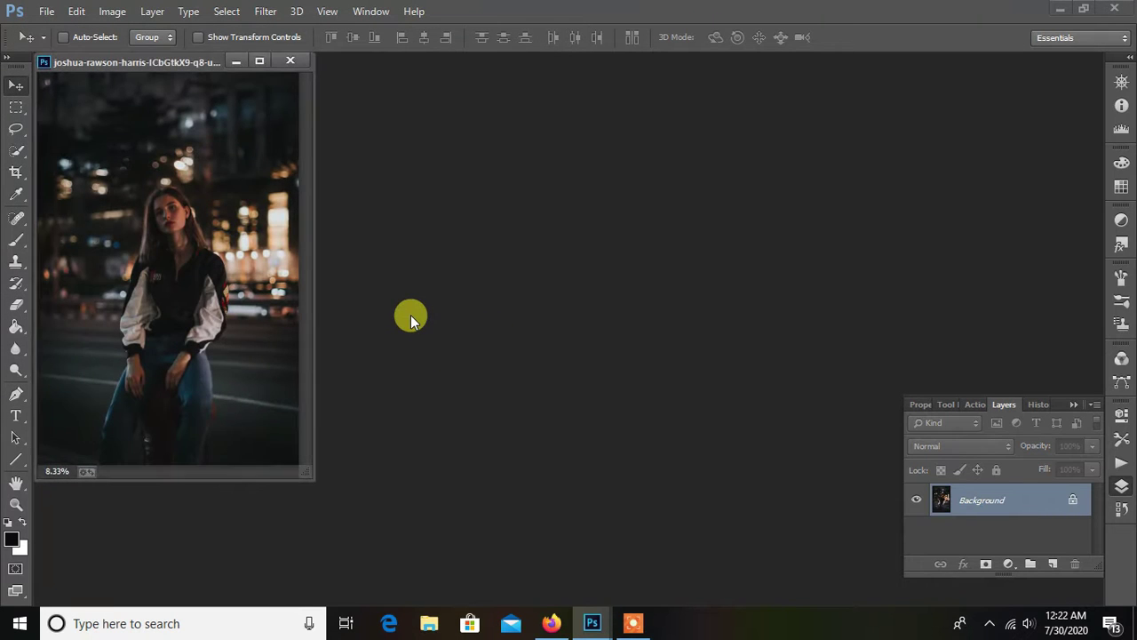
Step: Dock the portrait as a tabbed document and zoom in and out to inspect it
left_click_drag(157, 65, 201, 69)
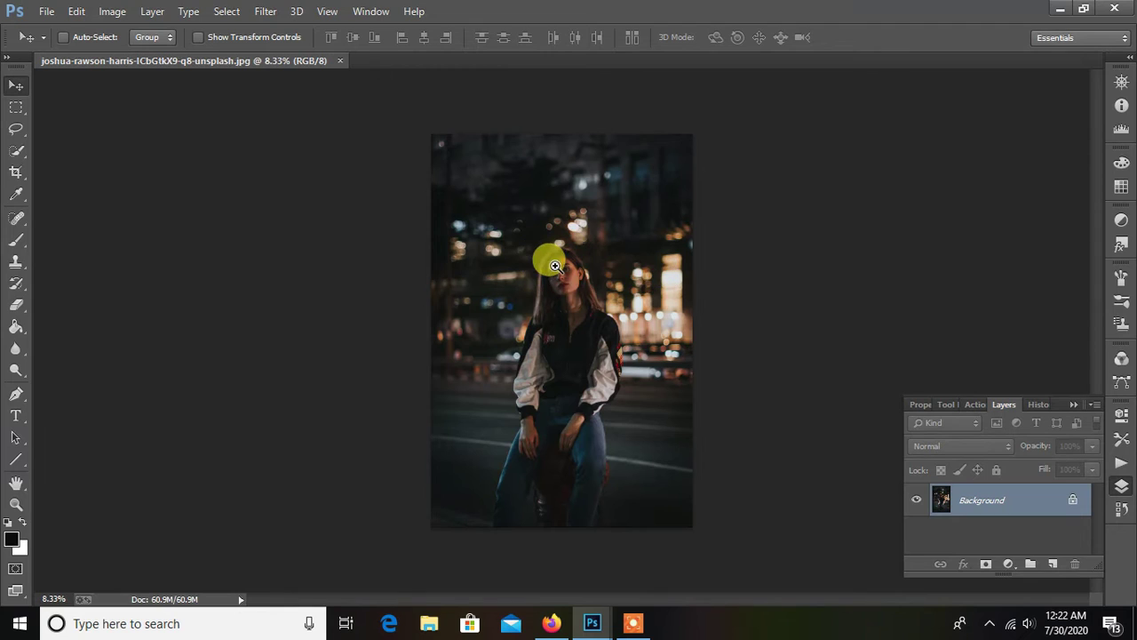
scroll(548, 263, "up", 2)
scroll(560, 267, "up", 1)
scroll(568, 275, "up", 1)
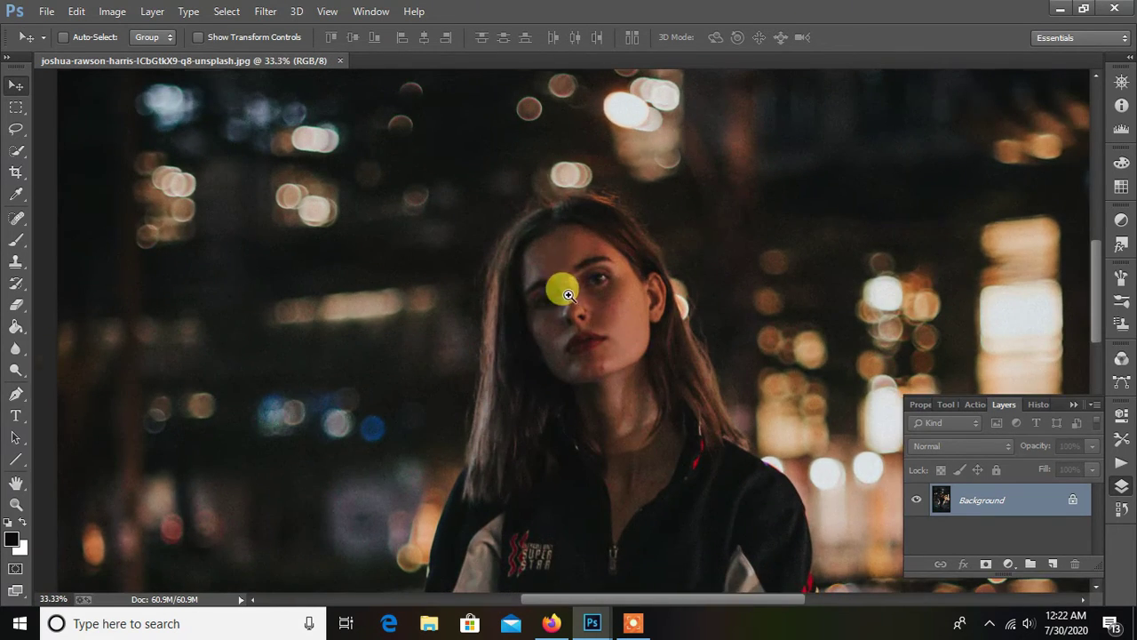
scroll(563, 287, "up", 3)
scroll(613, 292, "up", 1)
scroll(533, 267, "down", 5)
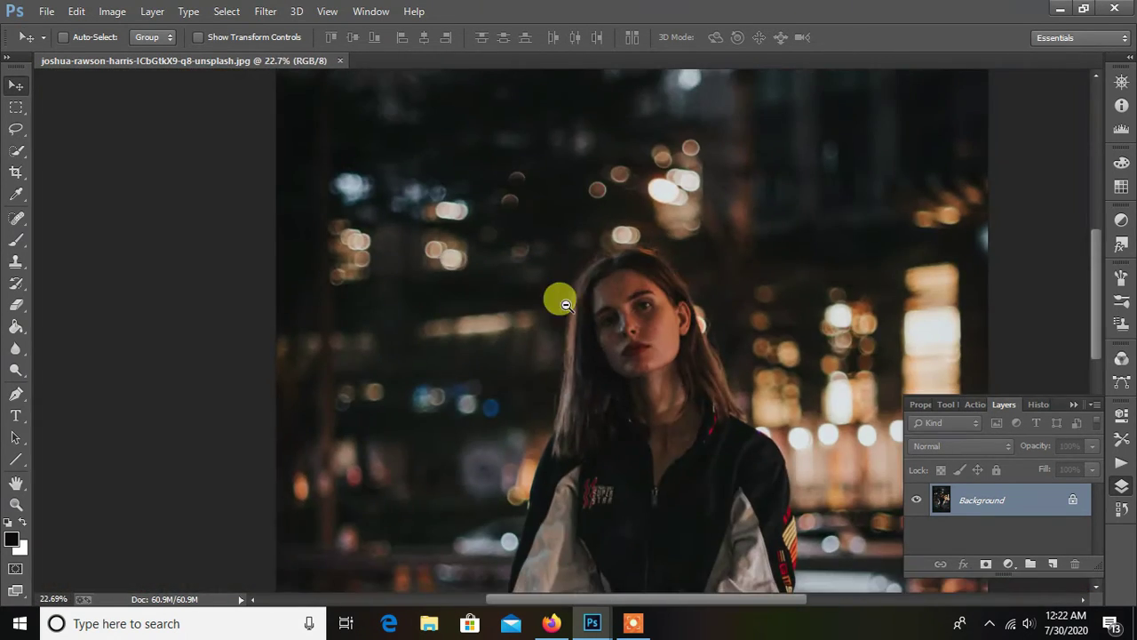
scroll(555, 311, "down", 1)
scroll(568, 329, "down", 1)
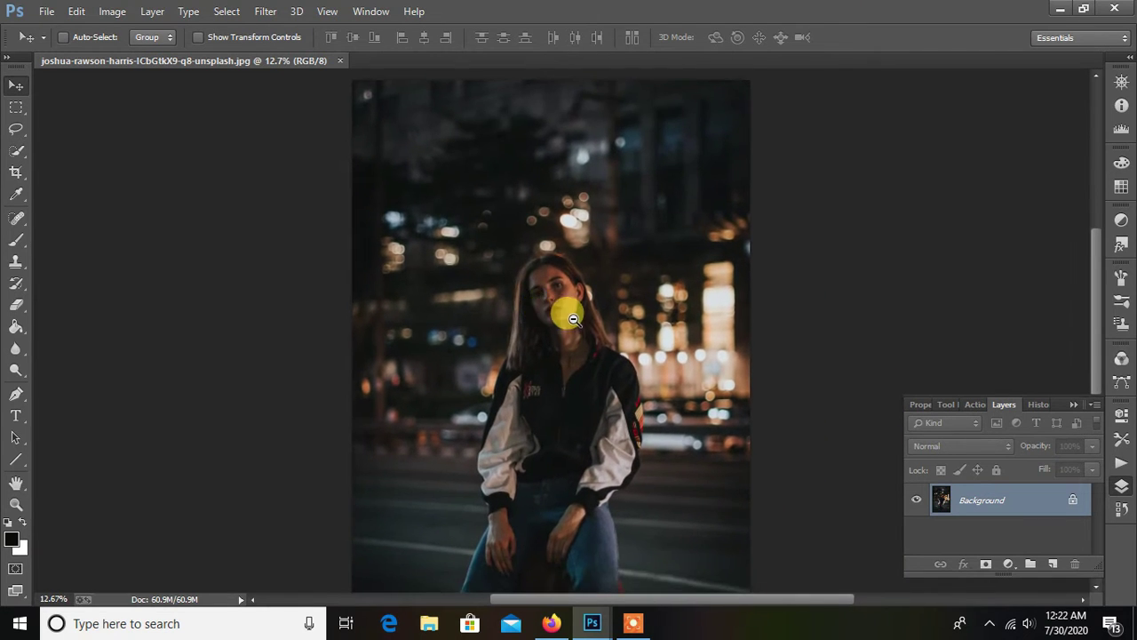
scroll(568, 311, "down", 2)
scroll(534, 263, "up", 2)
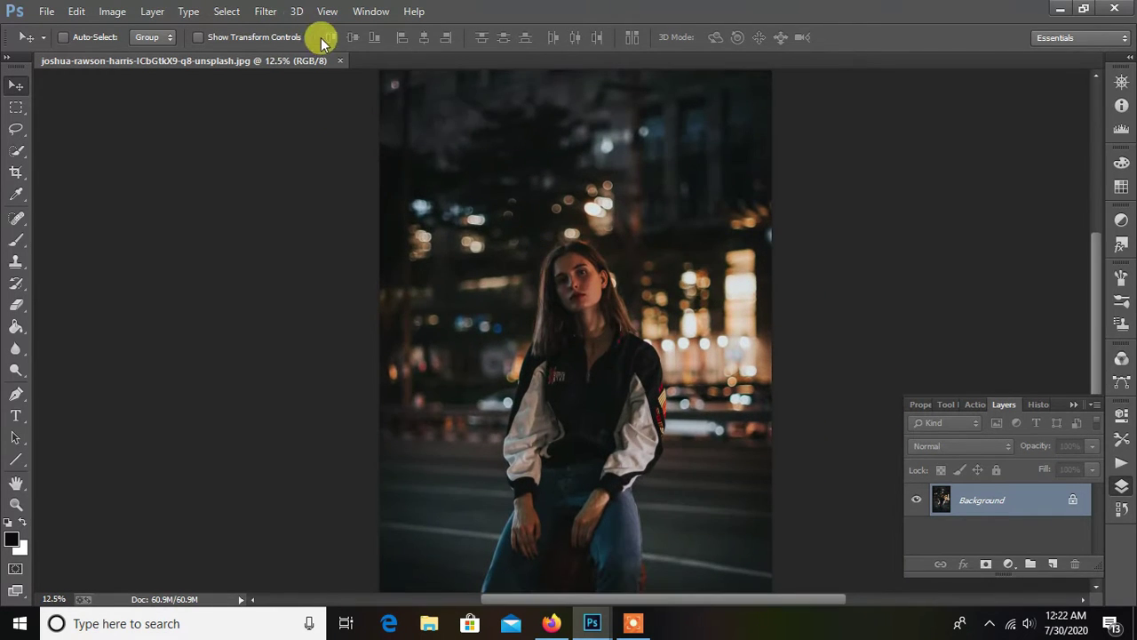
left_click(266, 11)
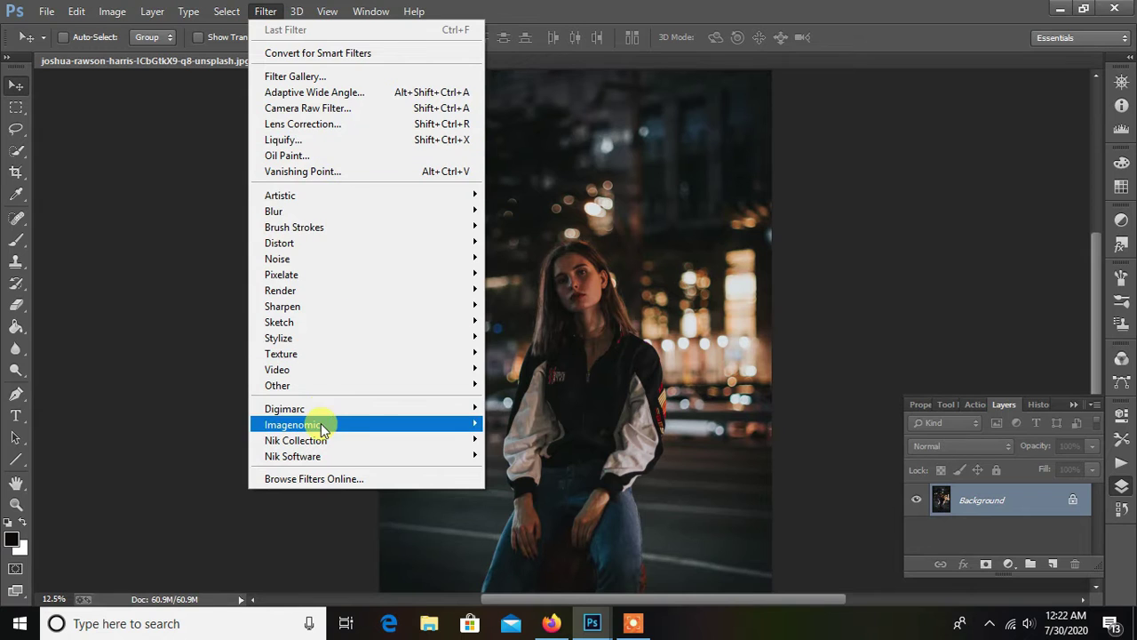
Step: Apply Imagenomic Noiseware at defaults (91% luminance, 86% colour), previewing the woman's face
left_click(511, 424)
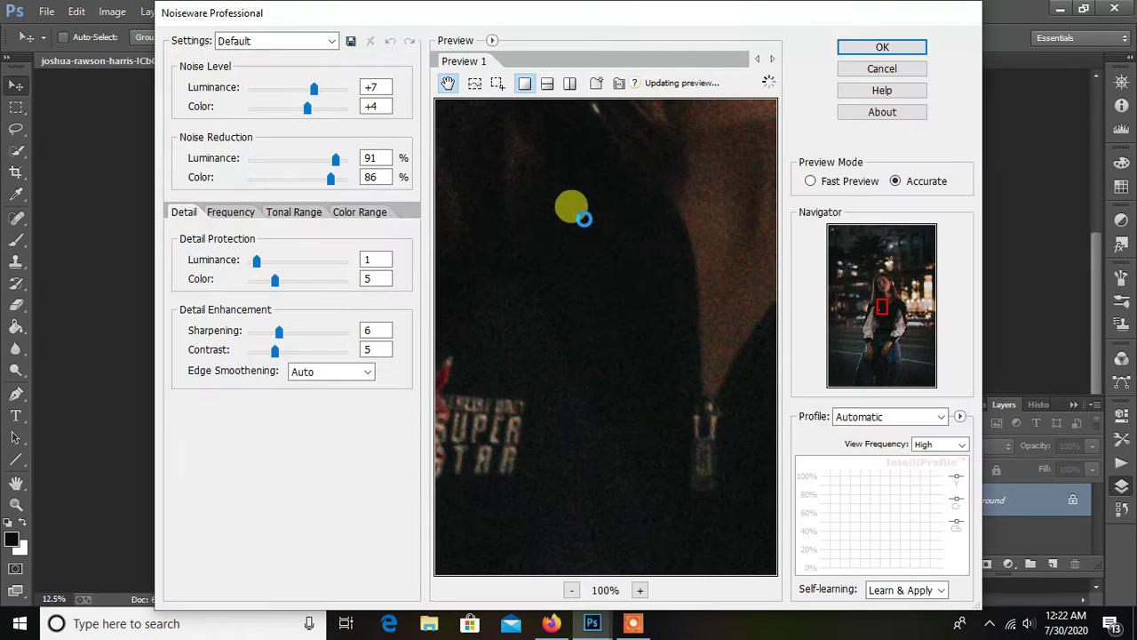
left_click_drag(639, 157, 528, 358)
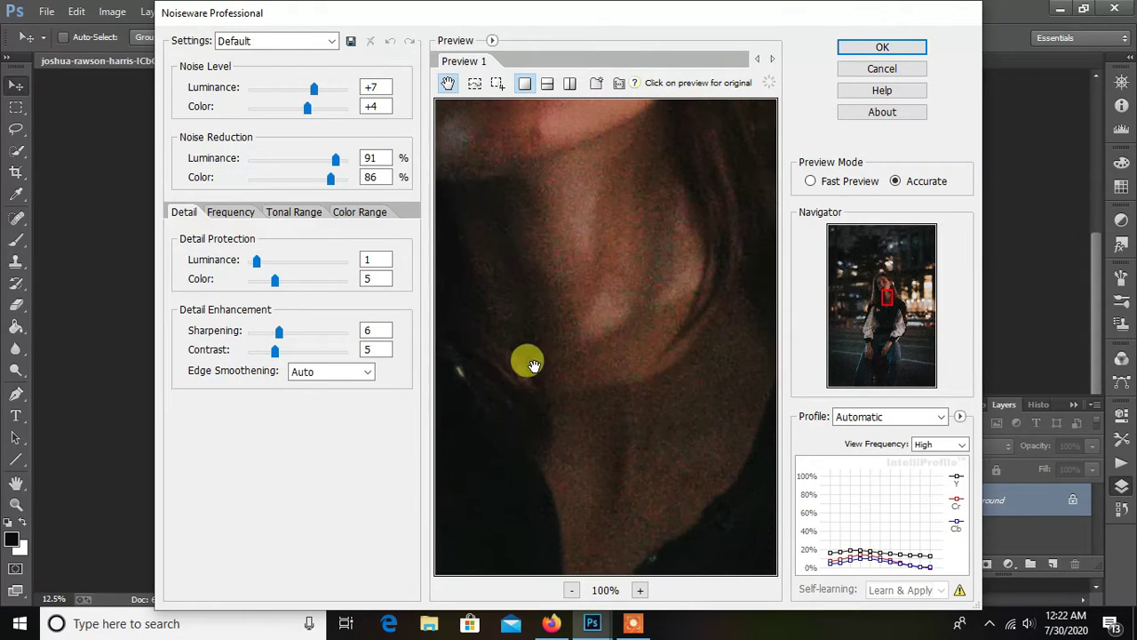
scroll(606, 307, "down", 1)
left_click_drag(584, 286, 584, 380)
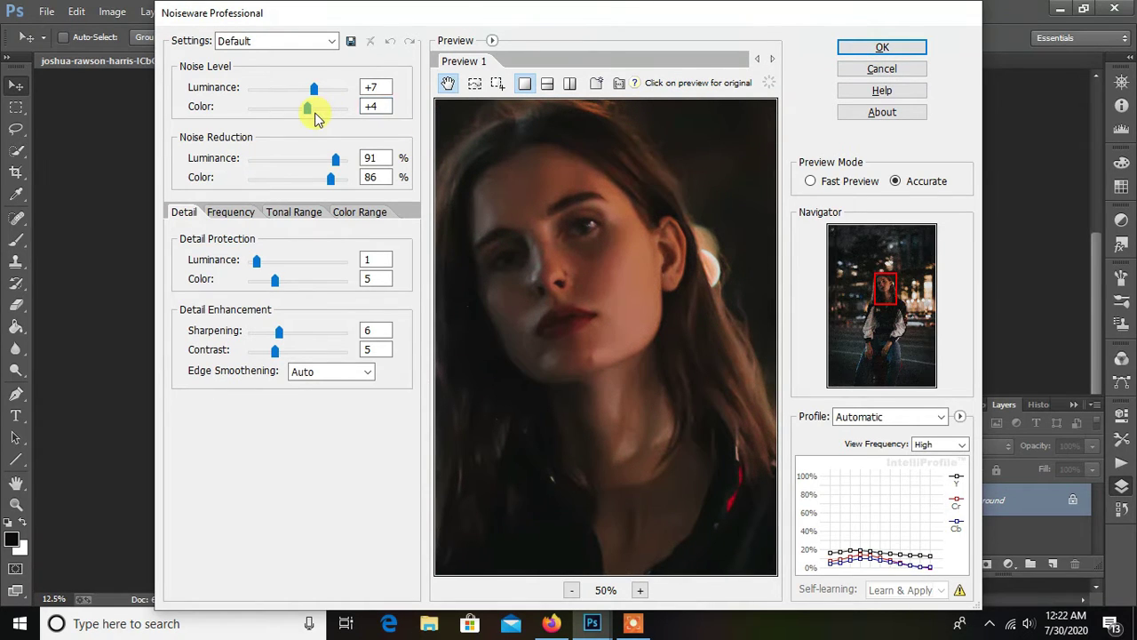
left_click(315, 114)
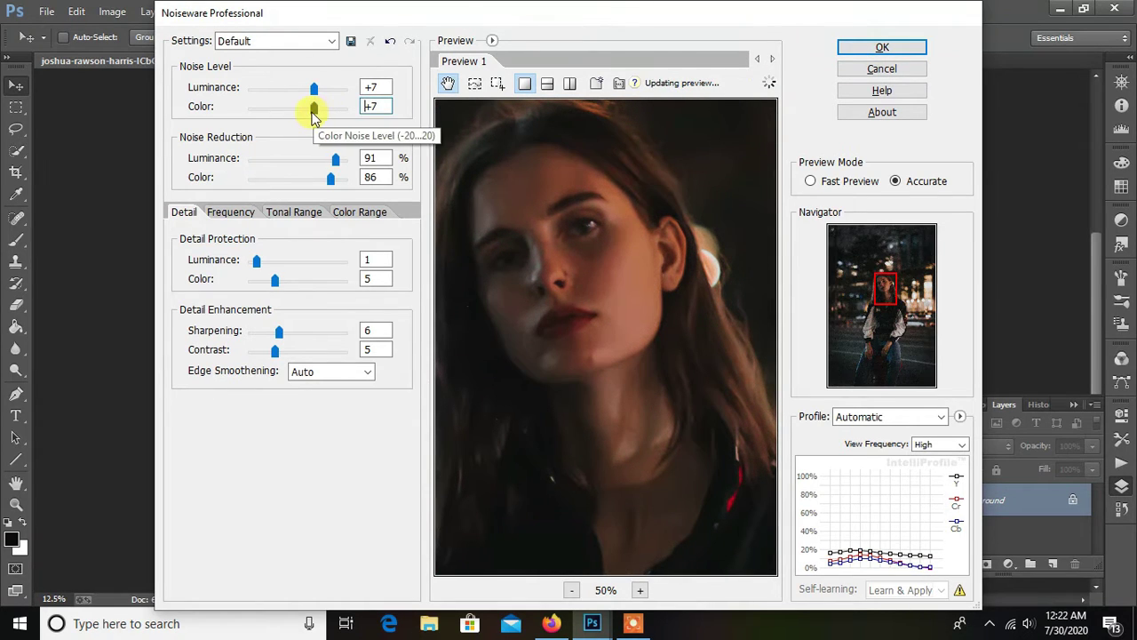
left_click(873, 50)
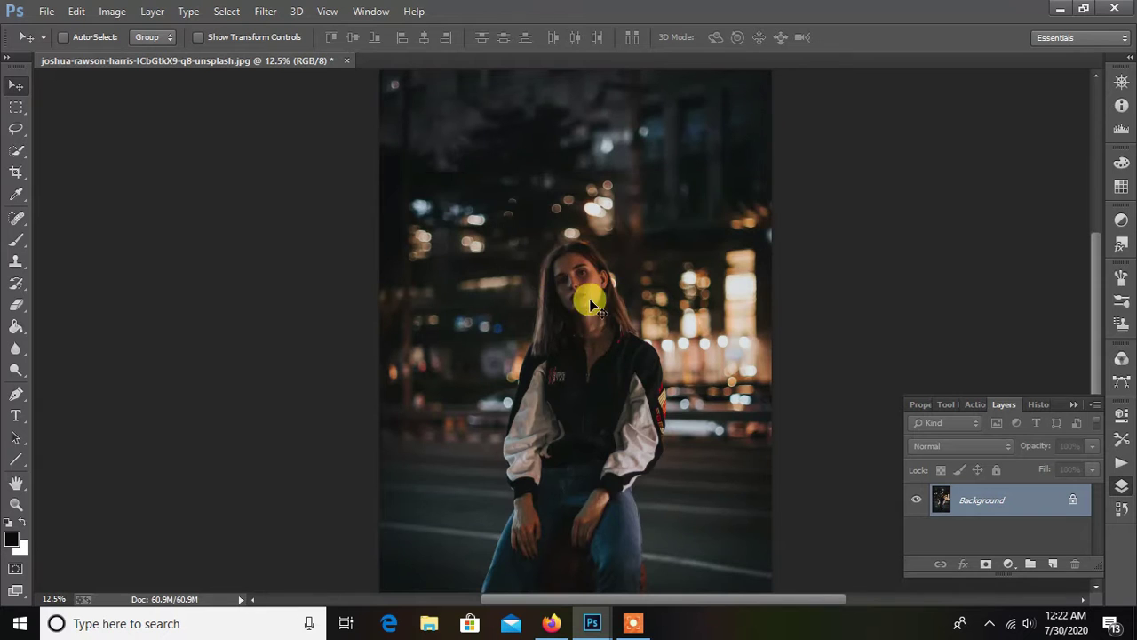
Step: Zoom around to check the denoised result, then launch the Camera Raw Filter
scroll(563, 254, "down", 1)
scroll(654, 287, "up", 4)
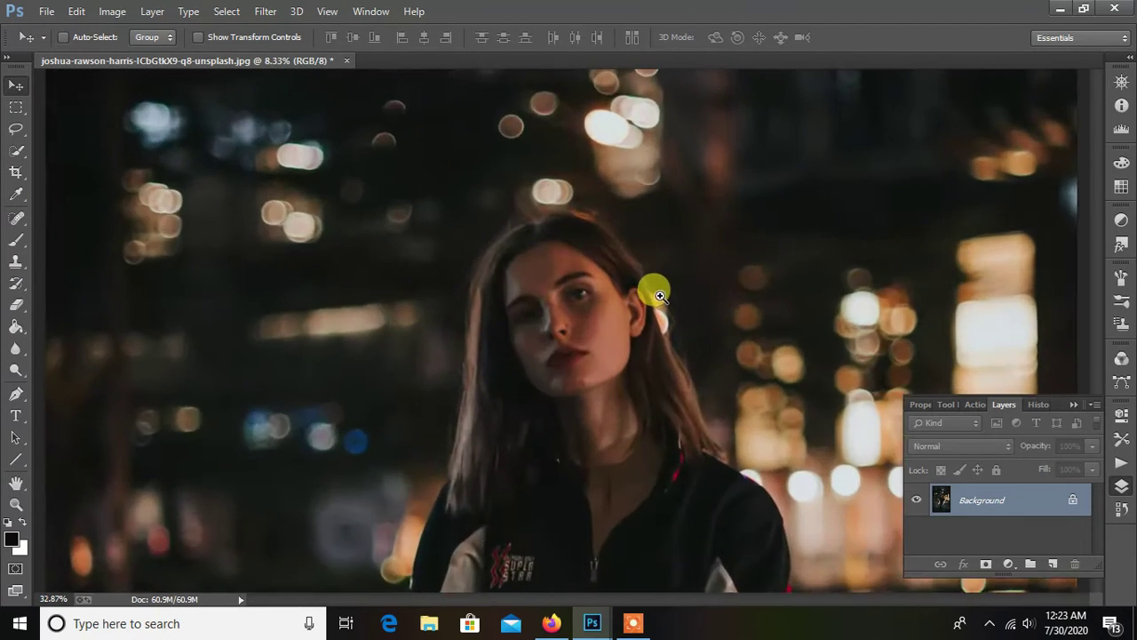
scroll(605, 371, "up", 2)
scroll(619, 284, "down", 3)
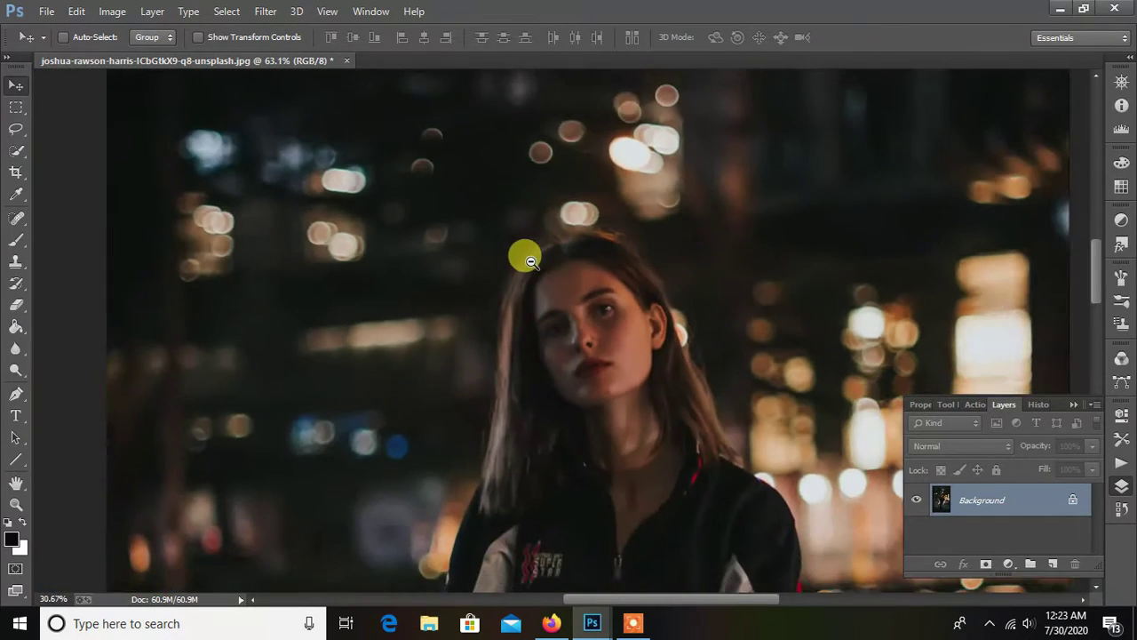
scroll(525, 255, "down", 1)
scroll(502, 249, "down", 1)
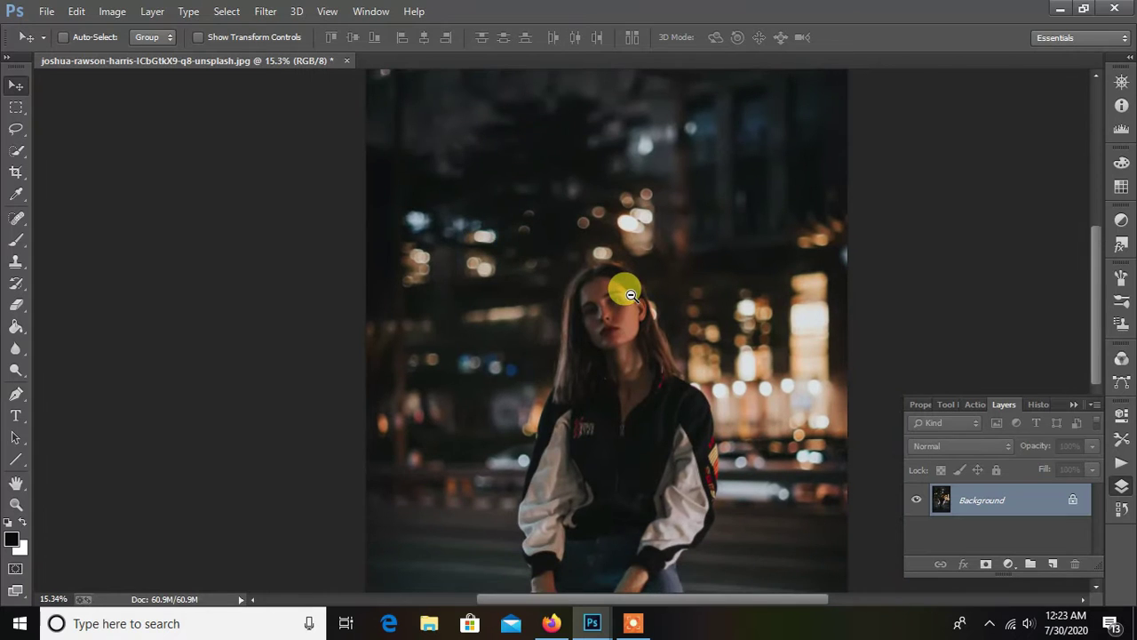
left_click(267, 11)
left_click(279, 106)
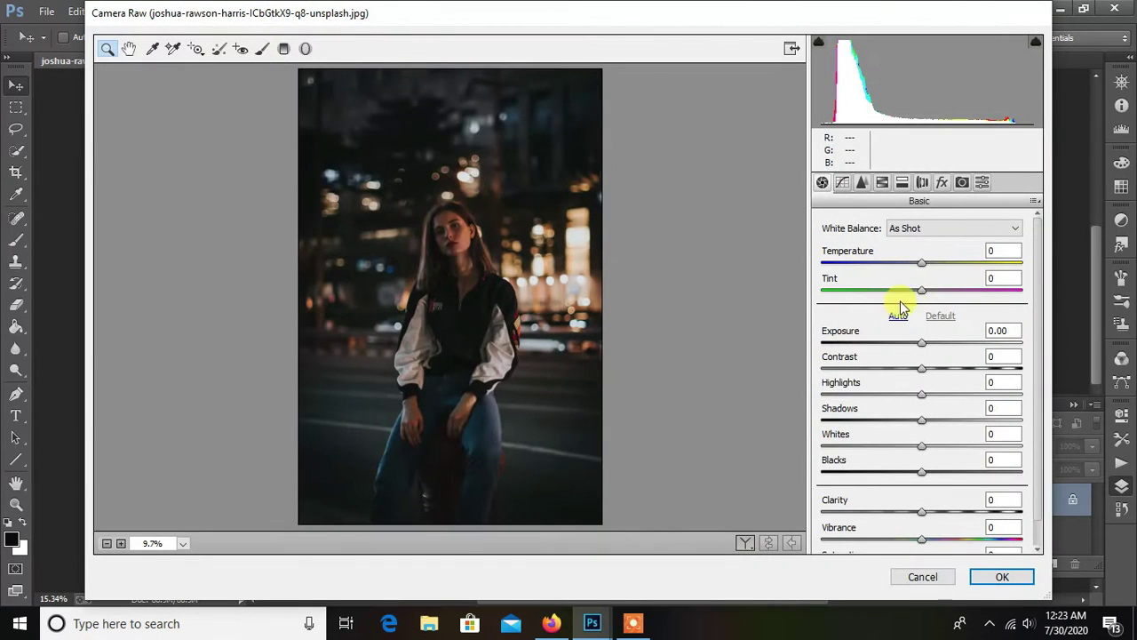
Step: Set Temperature -13, Exposure +0.65 and Contrast +36 in Camera Raw's Basic panel
left_click(920, 264)
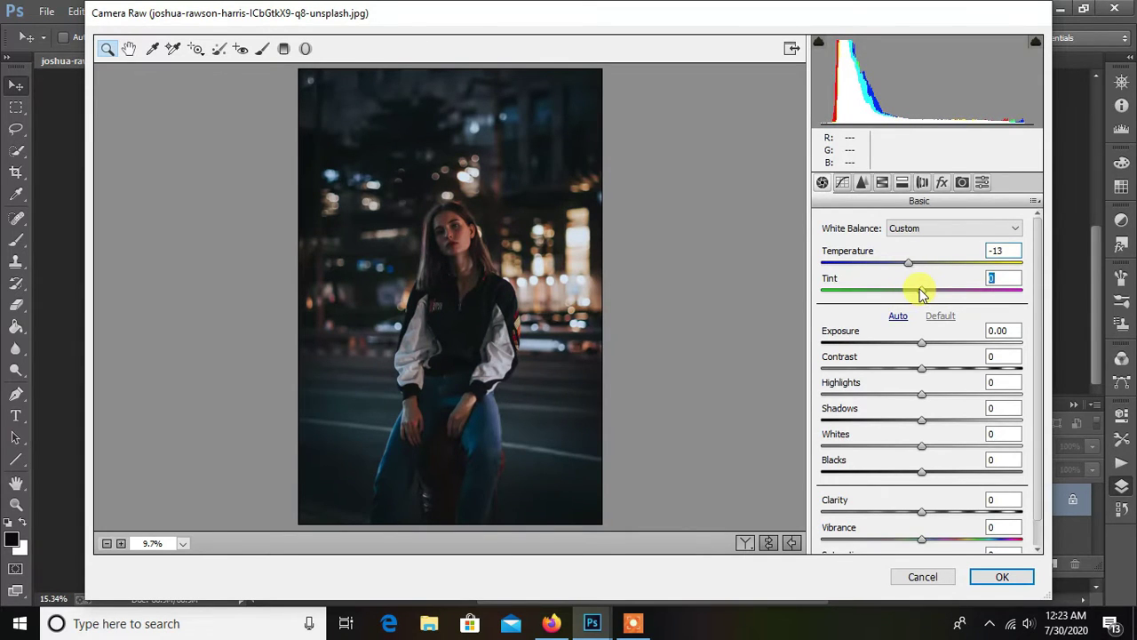
left_click_drag(928, 295, 919, 294)
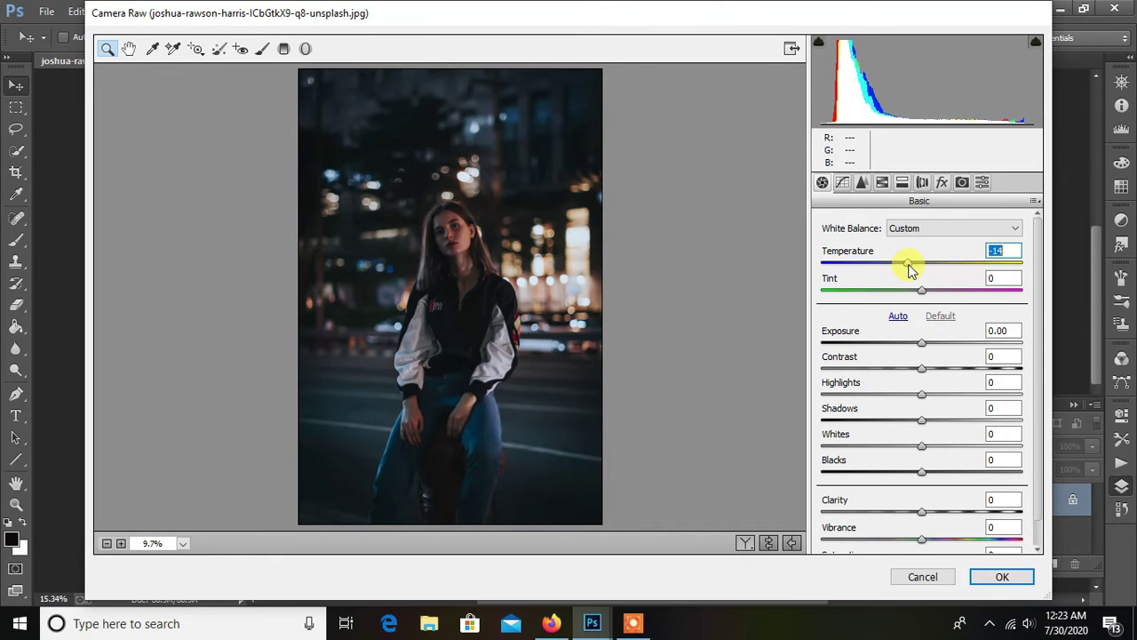
left_click_drag(925, 345, 939, 345)
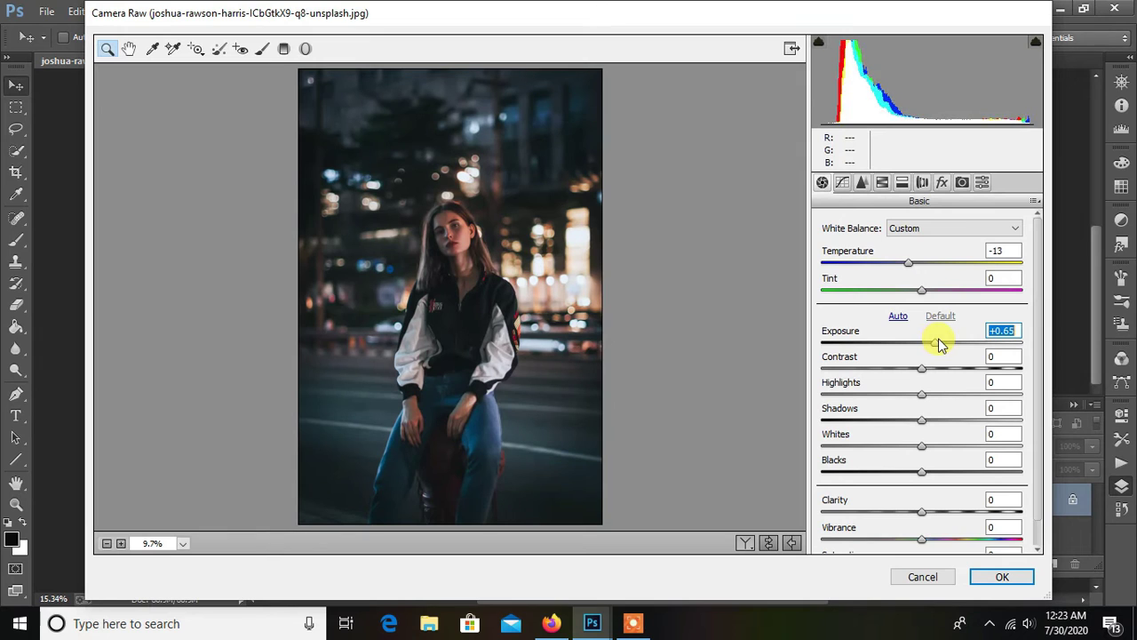
mouse_move(923, 373)
left_mouse_down()
mouse_move(943, 373)
mouse_move(934, 370)
left_mouse_up()
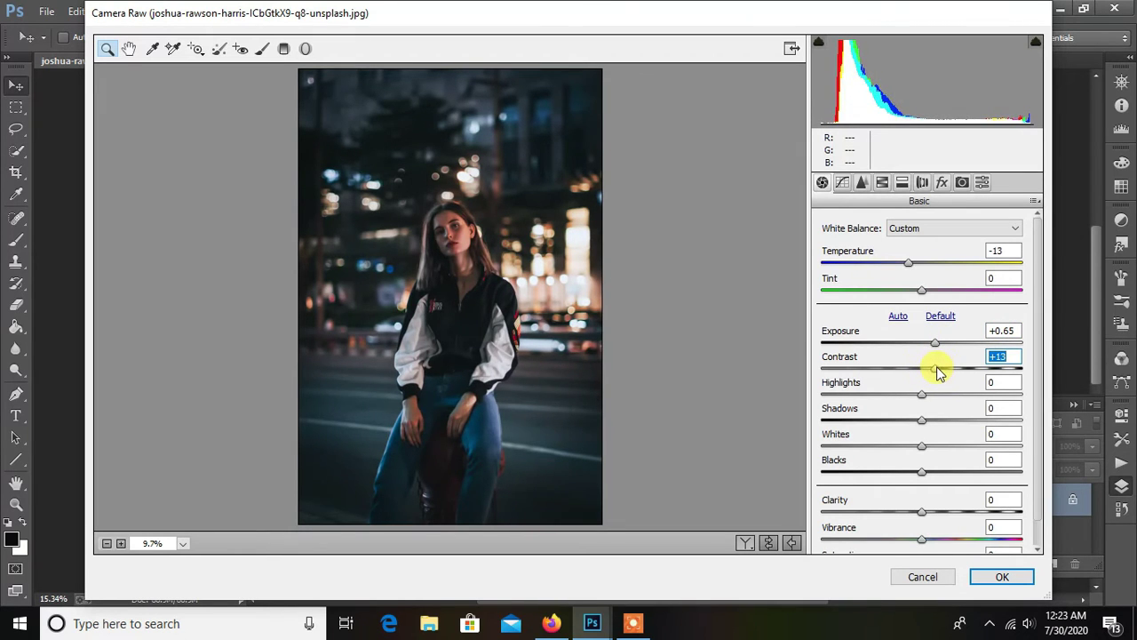
left_click(471, 229)
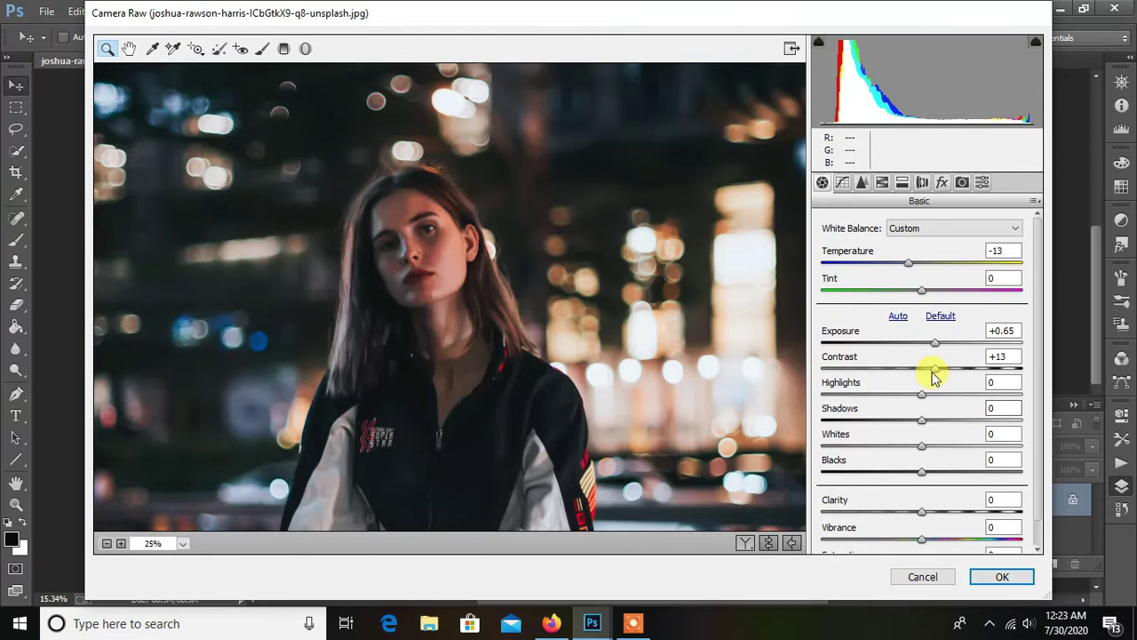
left_click_drag(935, 370, 957, 370)
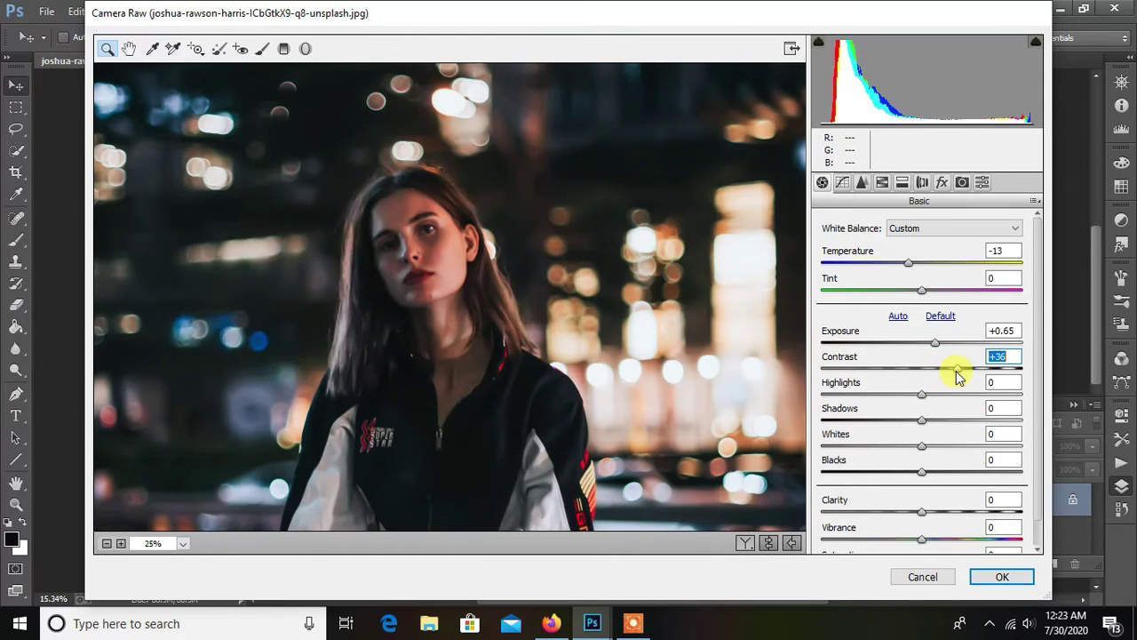
Step: Inspect the face at 100% zoom, then fit the whole portrait in view
right_click(513, 292)
left_click(560, 311)
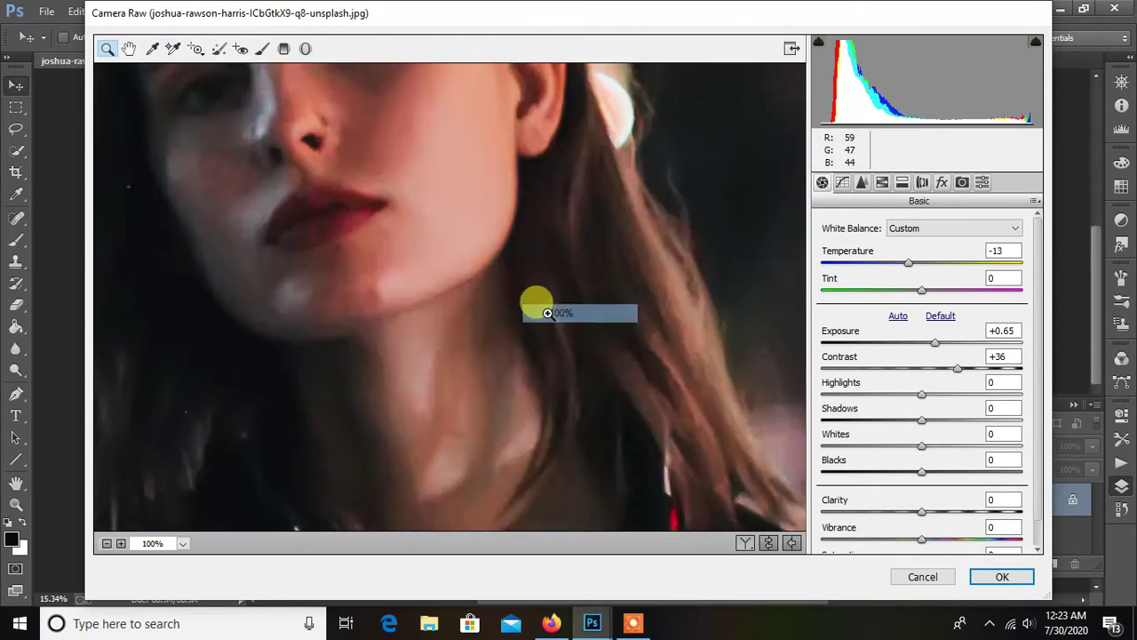
right_click(440, 267)
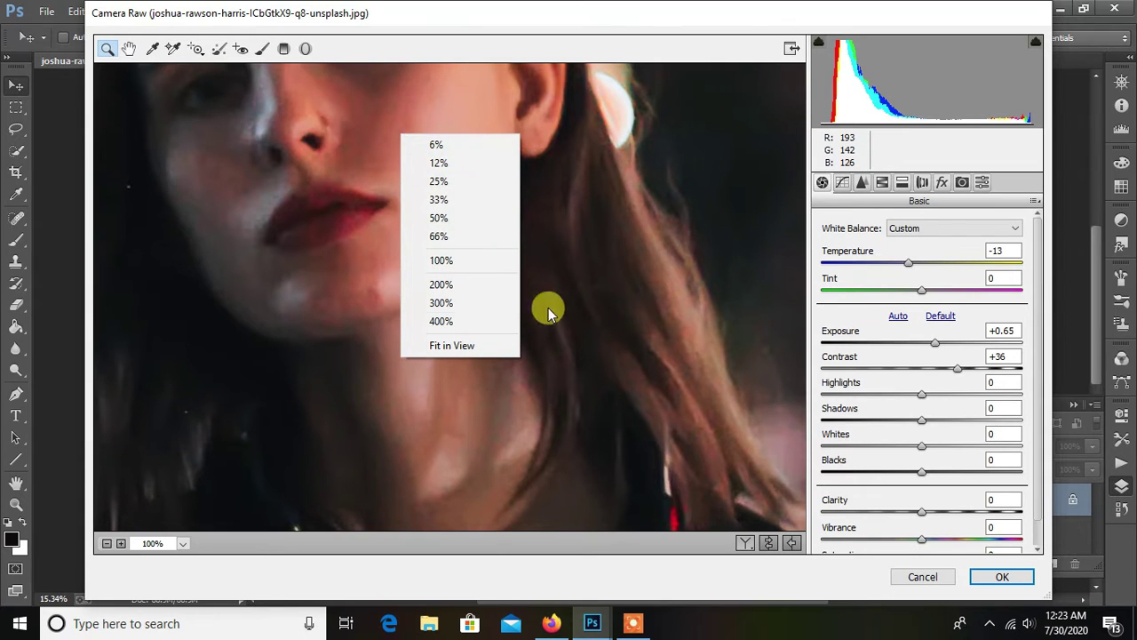
left_click(503, 343)
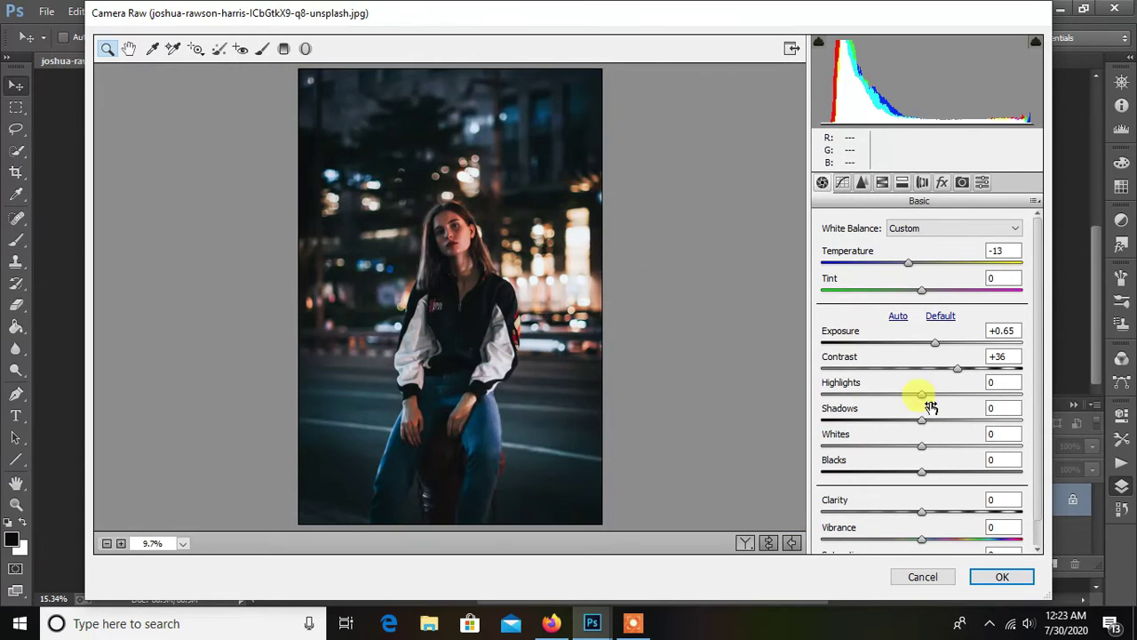
Step: Set Shadows +53, Whites +32, Blacks +42, Clarity about +9 and Temperature -17
mouse_move(924, 397)
left_mouse_down()
mouse_move(942, 428)
mouse_move(977, 426)
left_mouse_up()
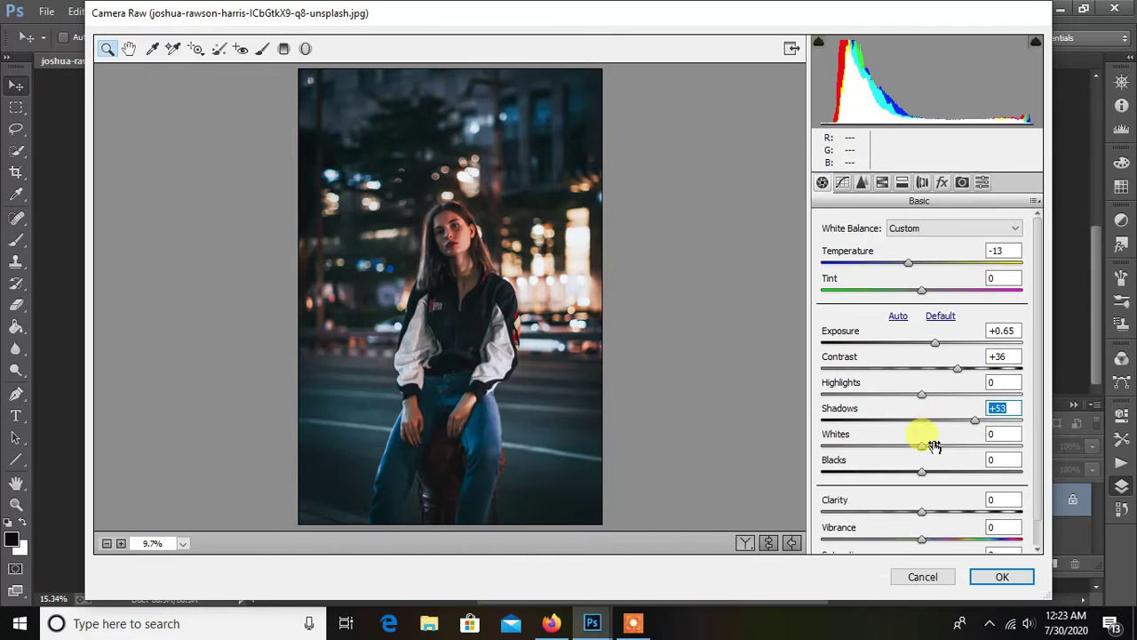
mouse_move(924, 452)
left_mouse_down()
mouse_move(986, 457)
mouse_move(936, 474)
mouse_move(966, 480)
left_mouse_up()
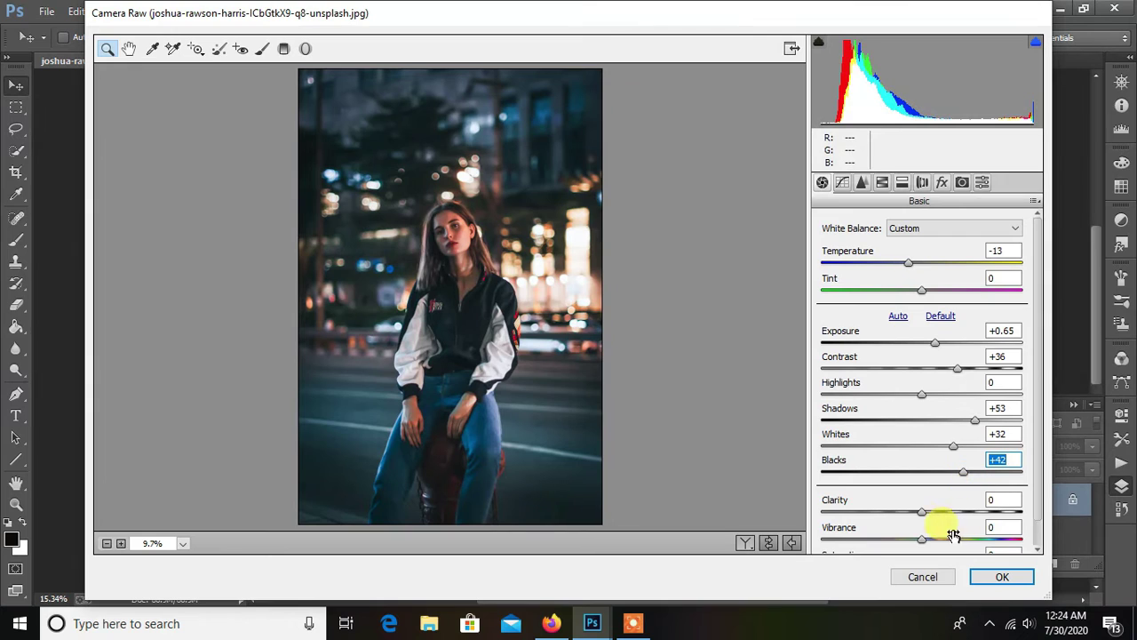
left_click_drag(926, 517, 947, 517)
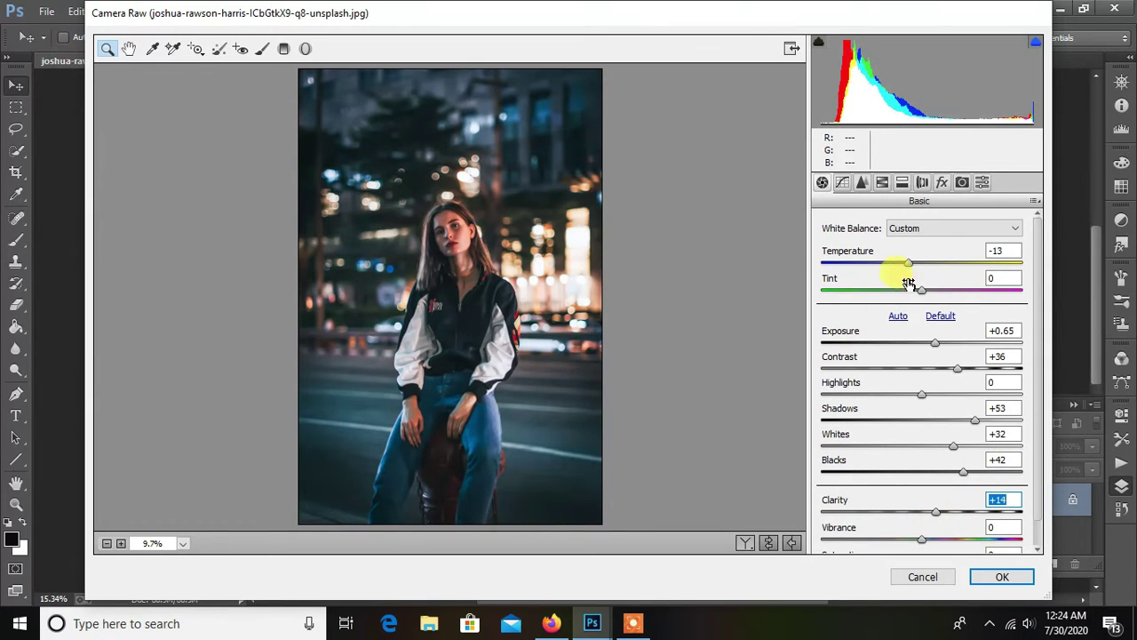
left_click_drag(907, 269, 904, 268)
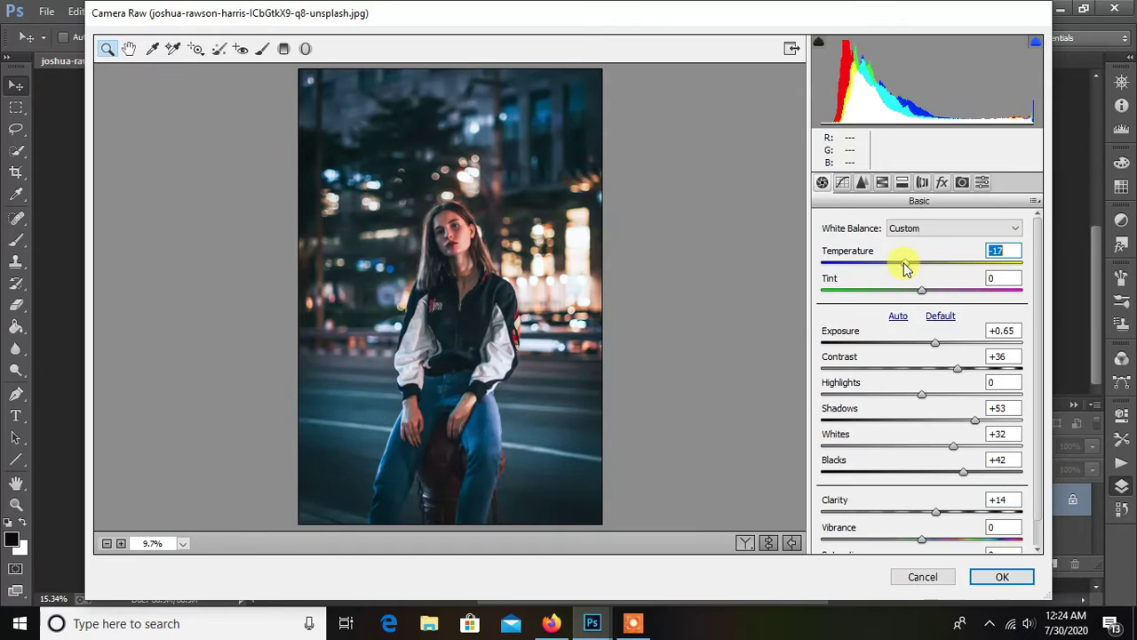
scroll(917, 544, "down", 1)
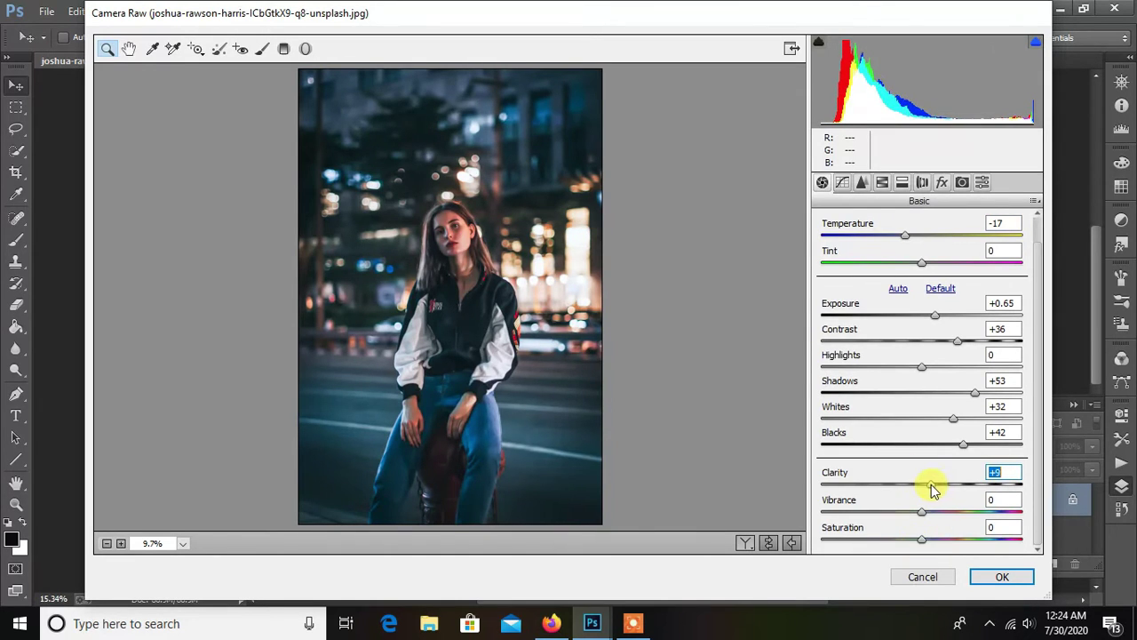
Step: In HSL Luminance, brighten Reds to +38 and Oranges, and darken the Blues
left_click(881, 182)
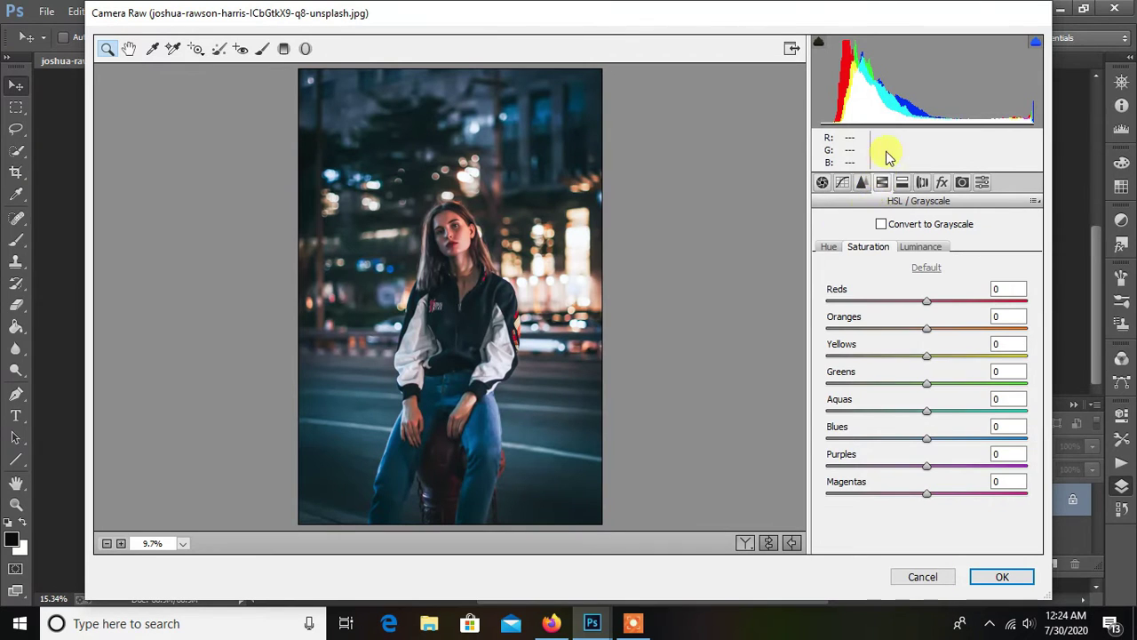
left_click(920, 248)
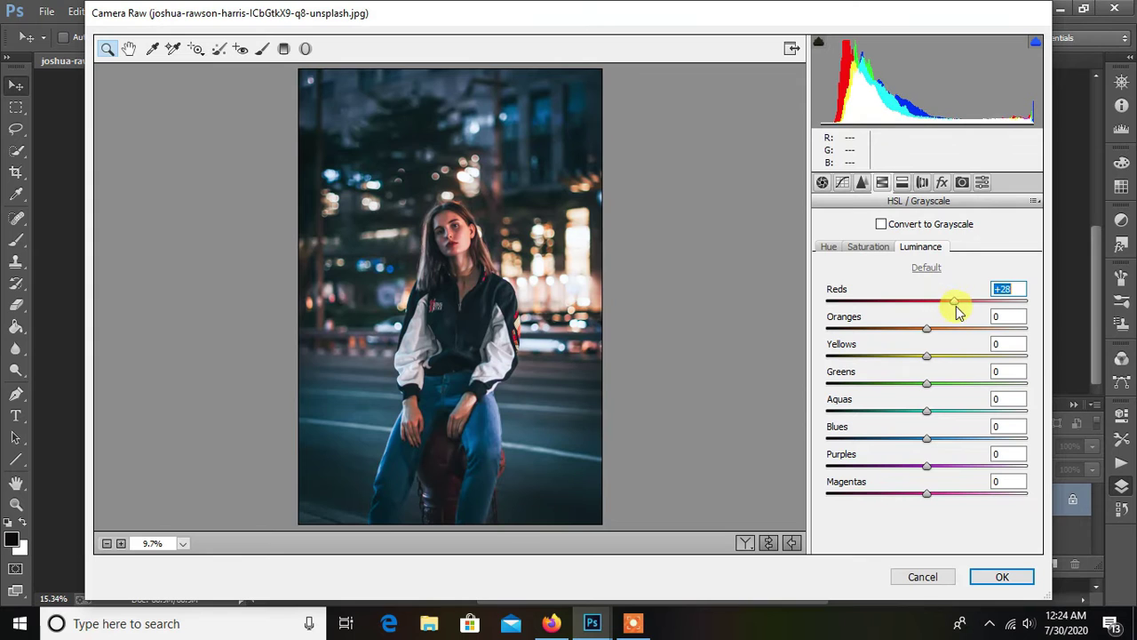
mouse_move(973, 315)
left_mouse_down()
mouse_move(988, 317)
mouse_move(966, 316)
left_mouse_up()
left_click(437, 213)
left_click(860, 329)
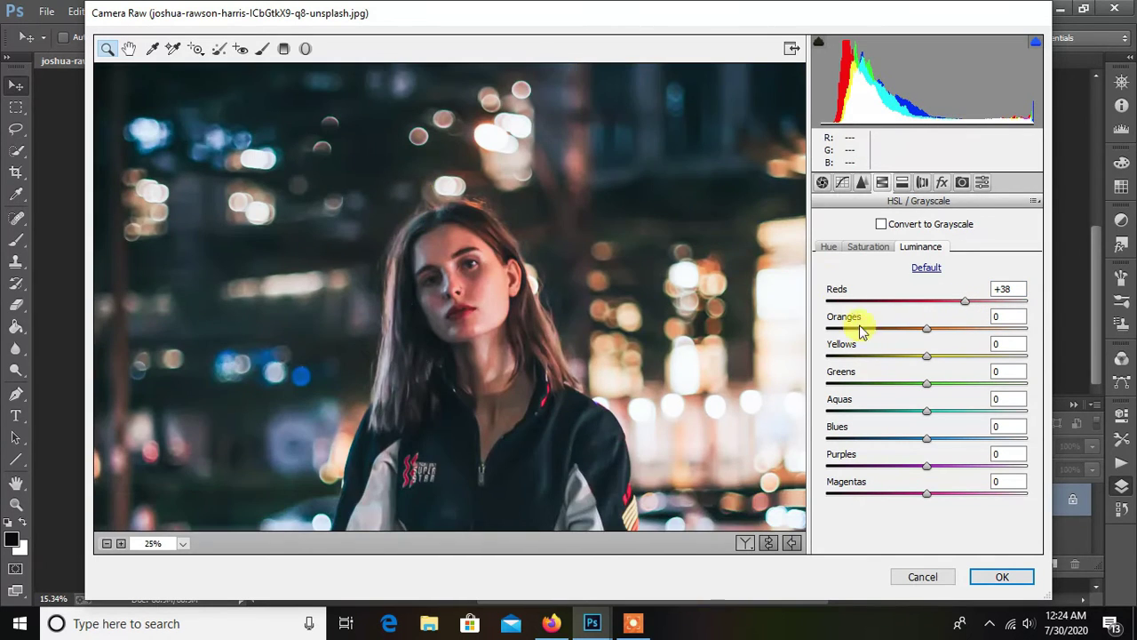
mouse_move(927, 330)
left_mouse_down()
mouse_move(950, 332)
mouse_move(921, 338)
mouse_move(949, 340)
left_mouse_up()
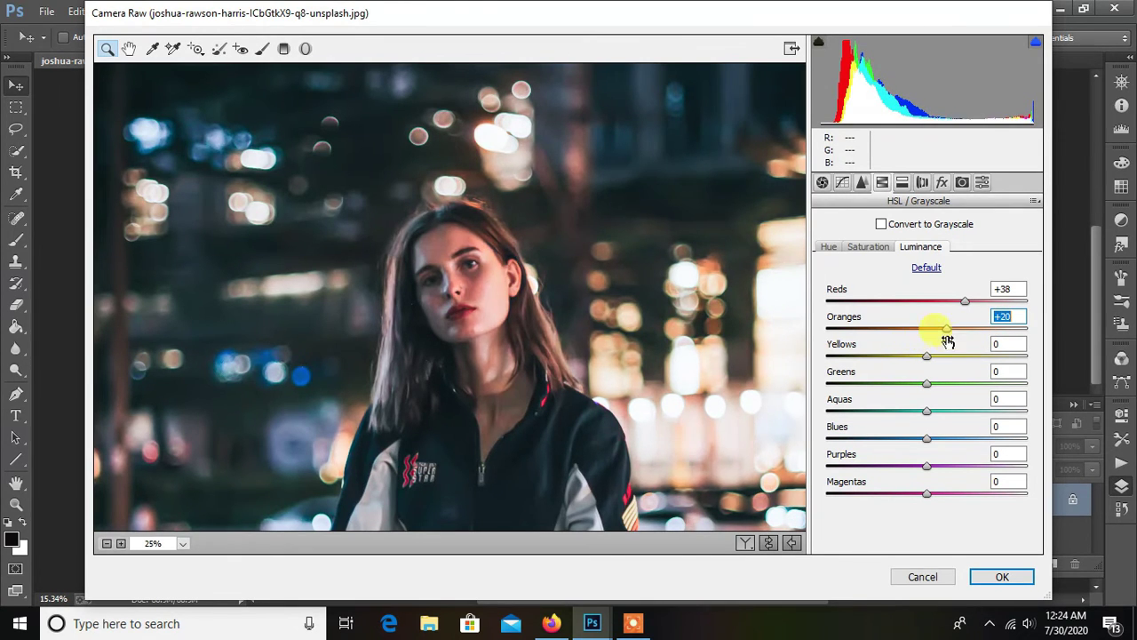
right_click(553, 255)
left_click(613, 356)
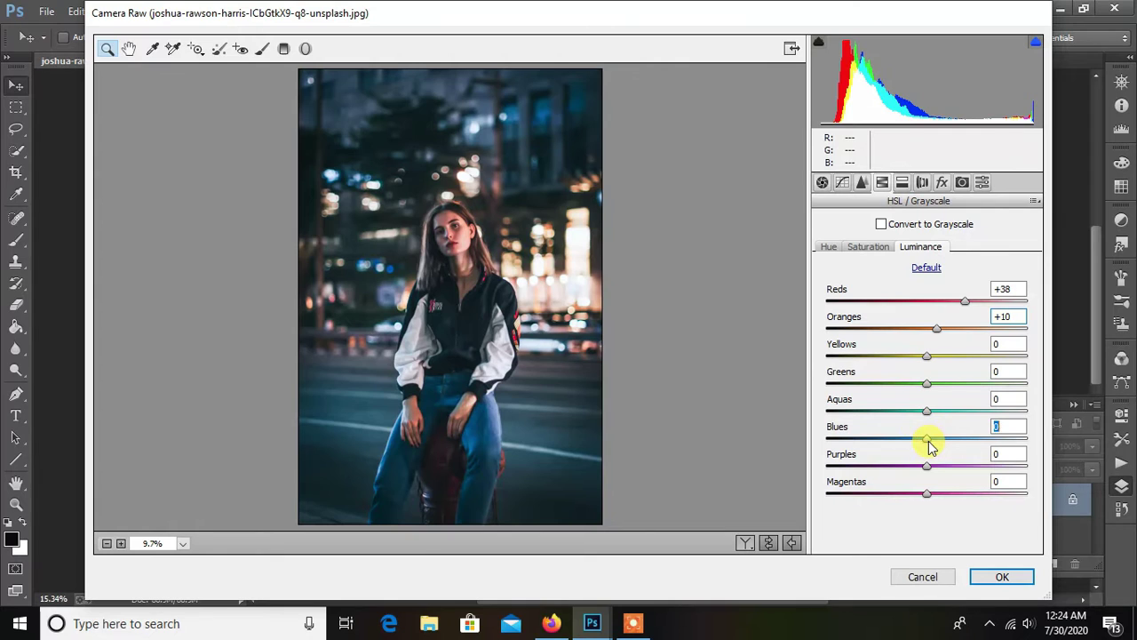
mouse_move(928, 442)
left_mouse_down()
mouse_move(898, 442)
mouse_move(999, 449)
mouse_move(967, 449)
left_mouse_up()
Step: In HSL Saturation, boost Oranges to +69 while keeping Reds at 0
left_click(868, 246)
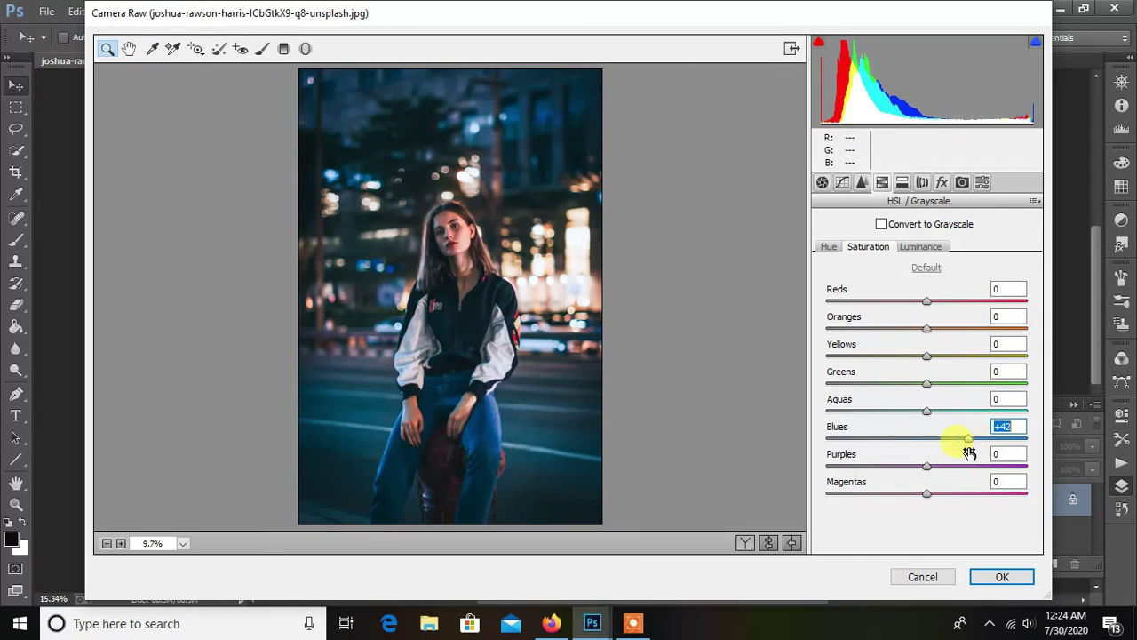
left_click_drag(928, 331, 998, 342)
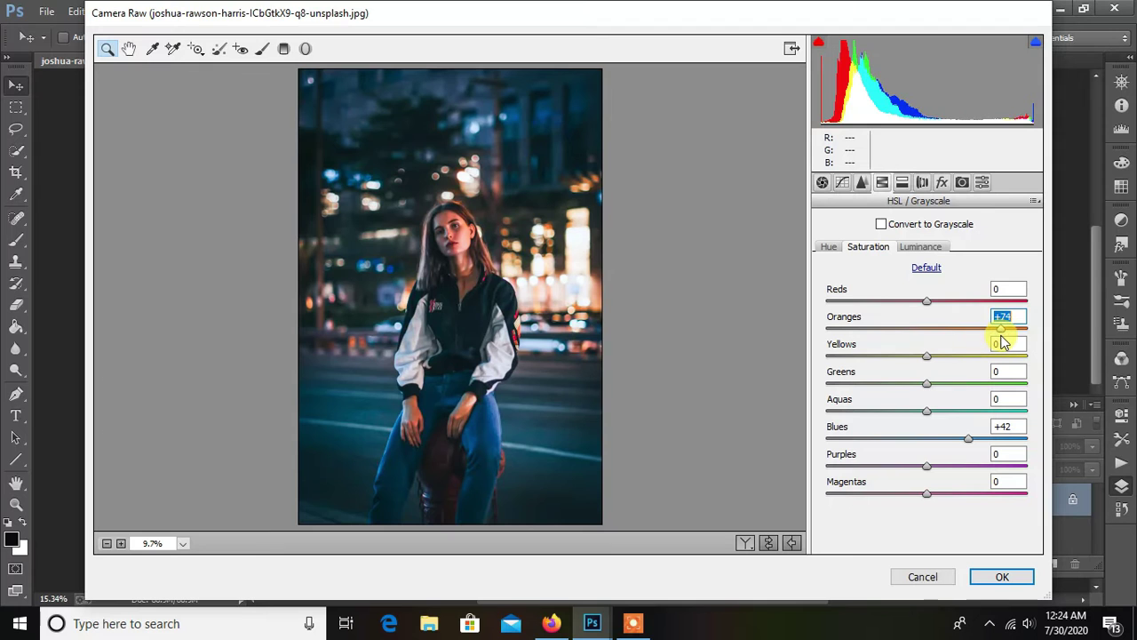
left_click(491, 216)
left_click(483, 236)
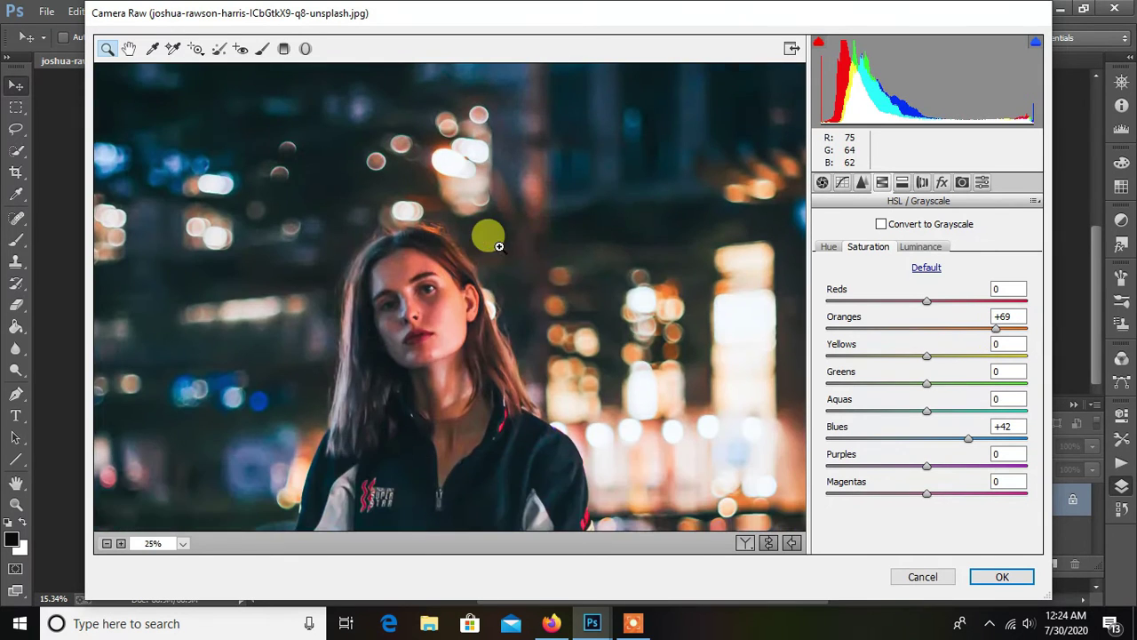
right_click(500, 253)
left_click(552, 346)
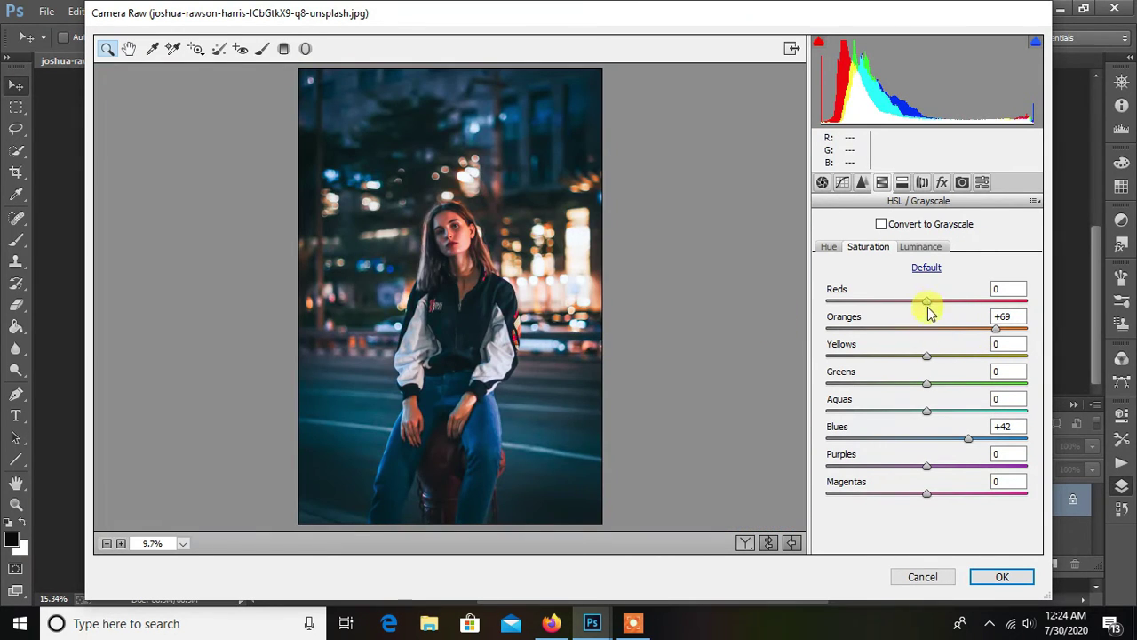
left_click_drag(958, 308, 943, 312)
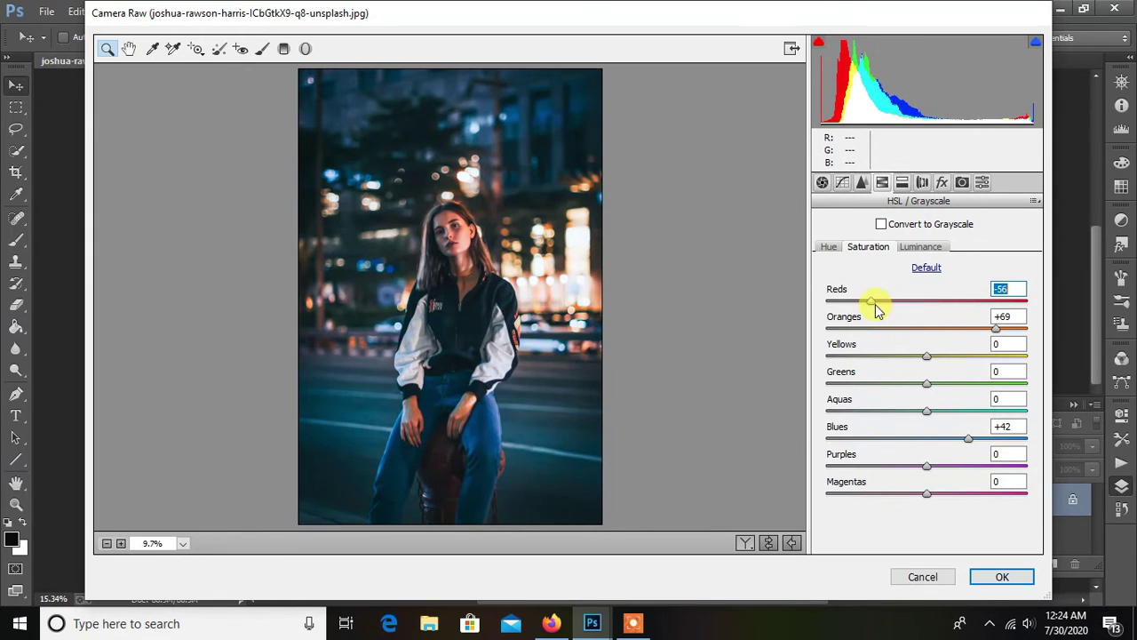
left_click_drag(875, 308, 935, 318)
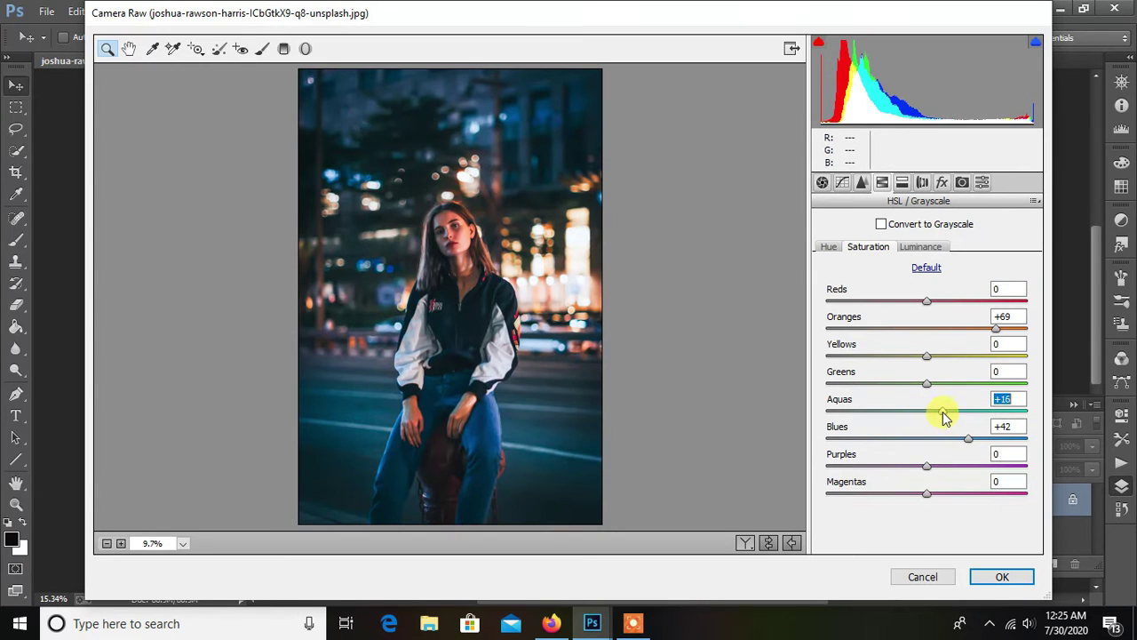
Step: Boost Aquas saturation to +48 and Purples slightly to +8
left_click_drag(944, 417, 975, 420)
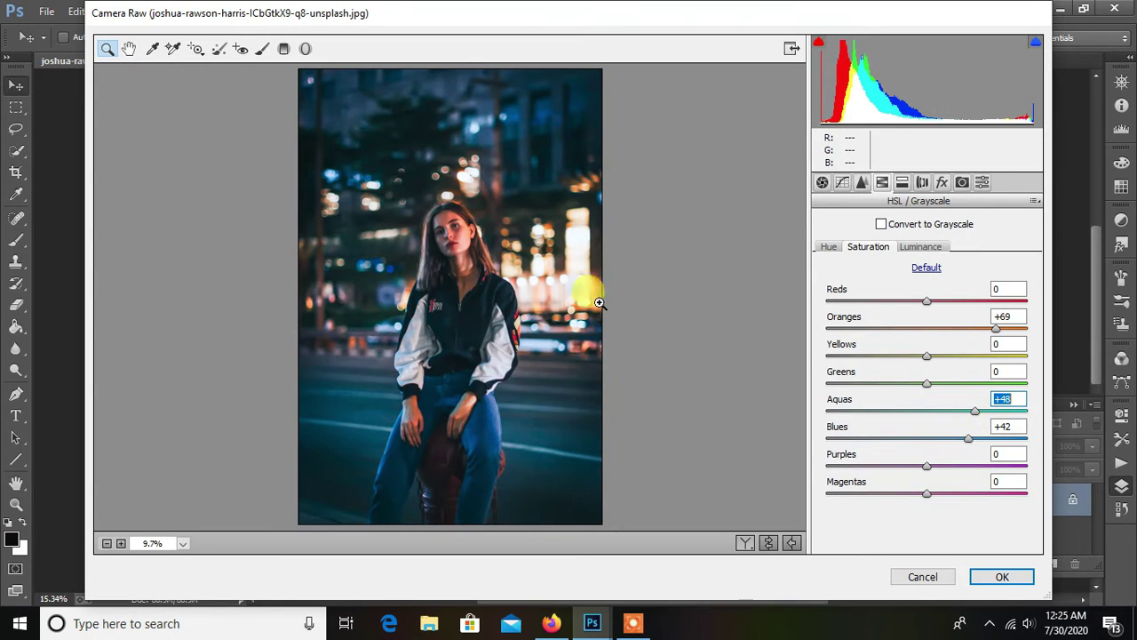
left_click(489, 261)
right_click(397, 223)
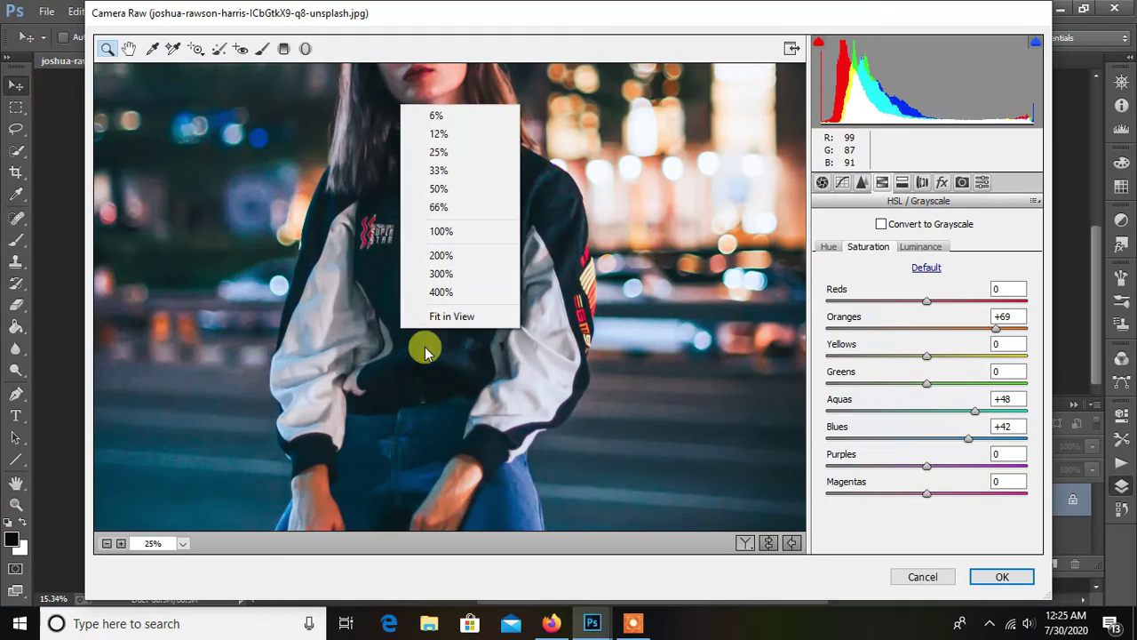
left_click(419, 316)
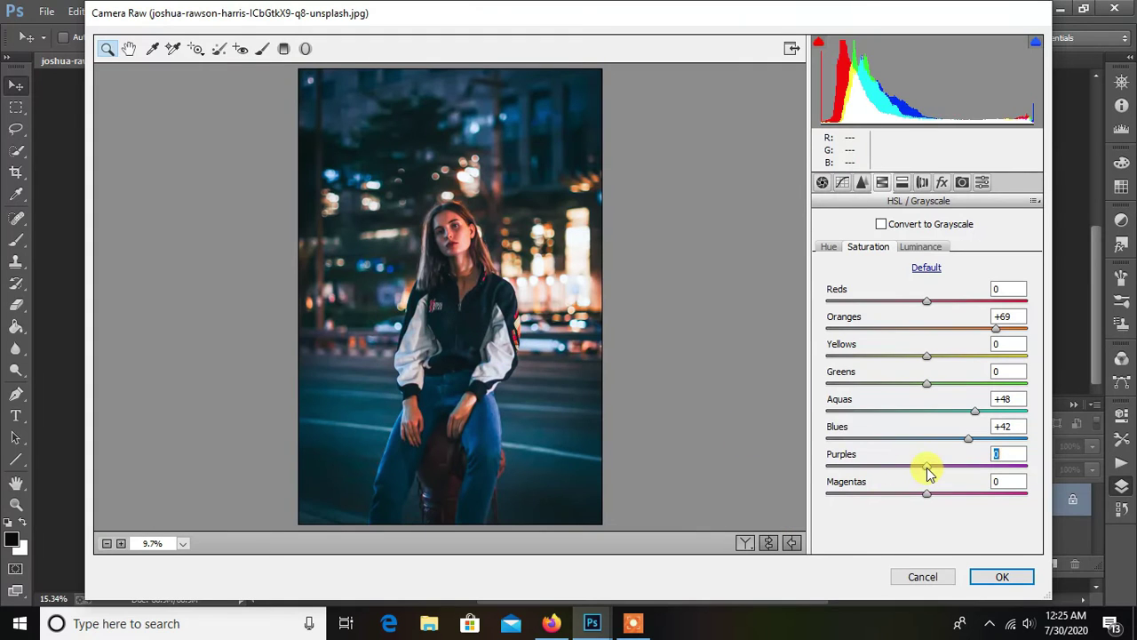
mouse_move(926, 471)
left_mouse_down()
mouse_move(964, 471)
mouse_move(955, 477)
left_mouse_up()
Step: Apply the Camera Raw grade to the portrait and check the result
left_click(986, 575)
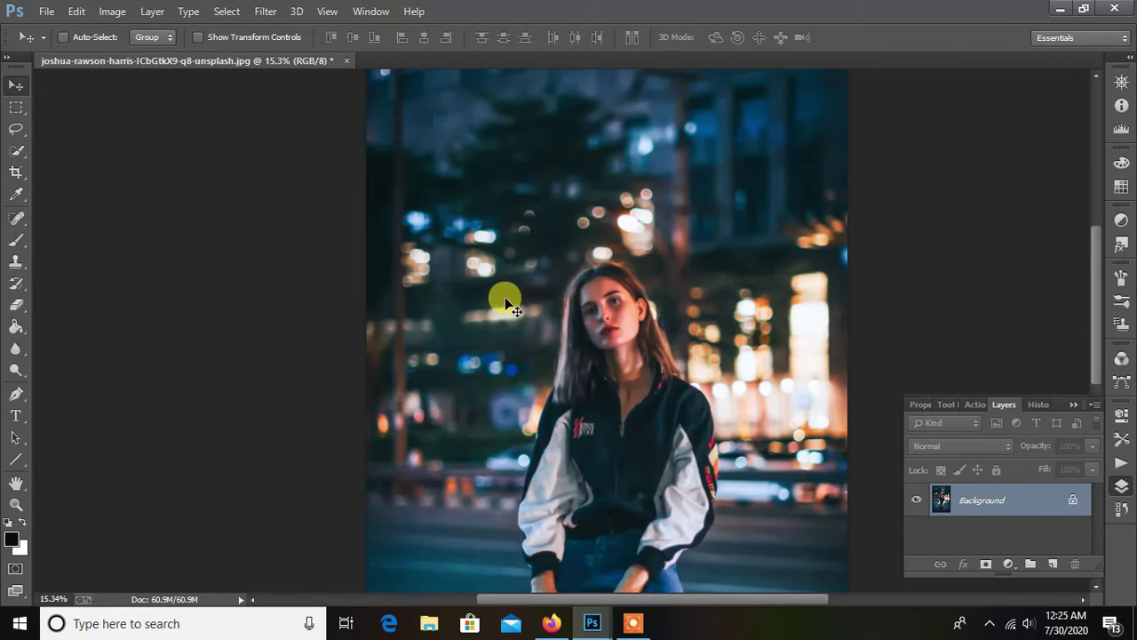
scroll(504, 226, "down", 2)
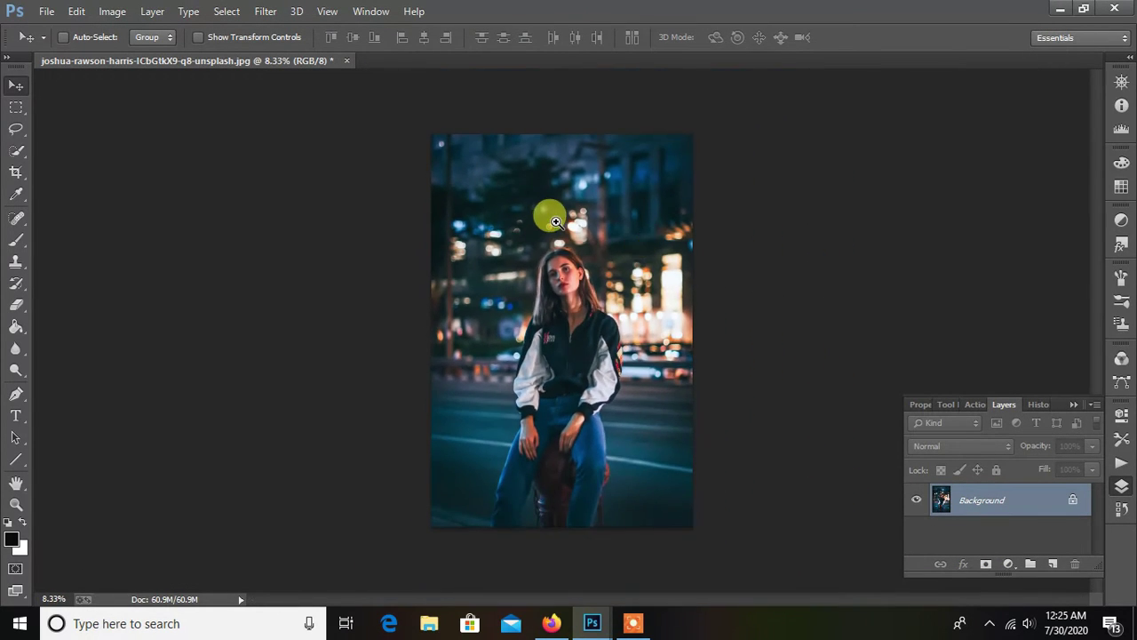
scroll(555, 221, "up", 1)
scroll(560, 226, "up", 1)
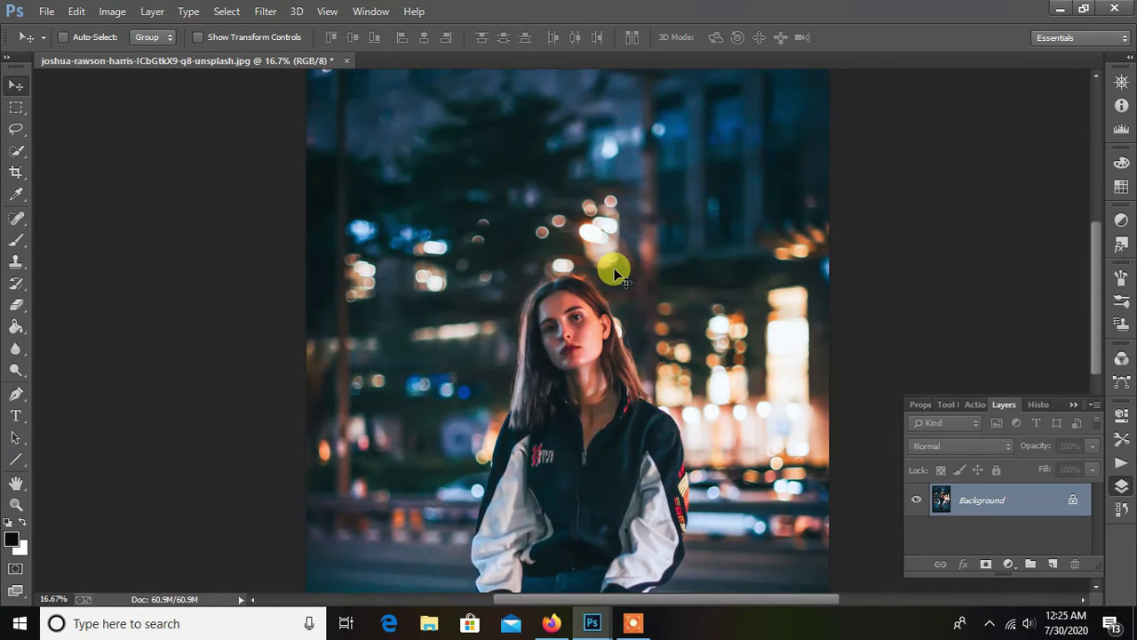
Step: Duplicate the graded Background into a new Layer 1 with Ctrl+J
key("ctrl+j")
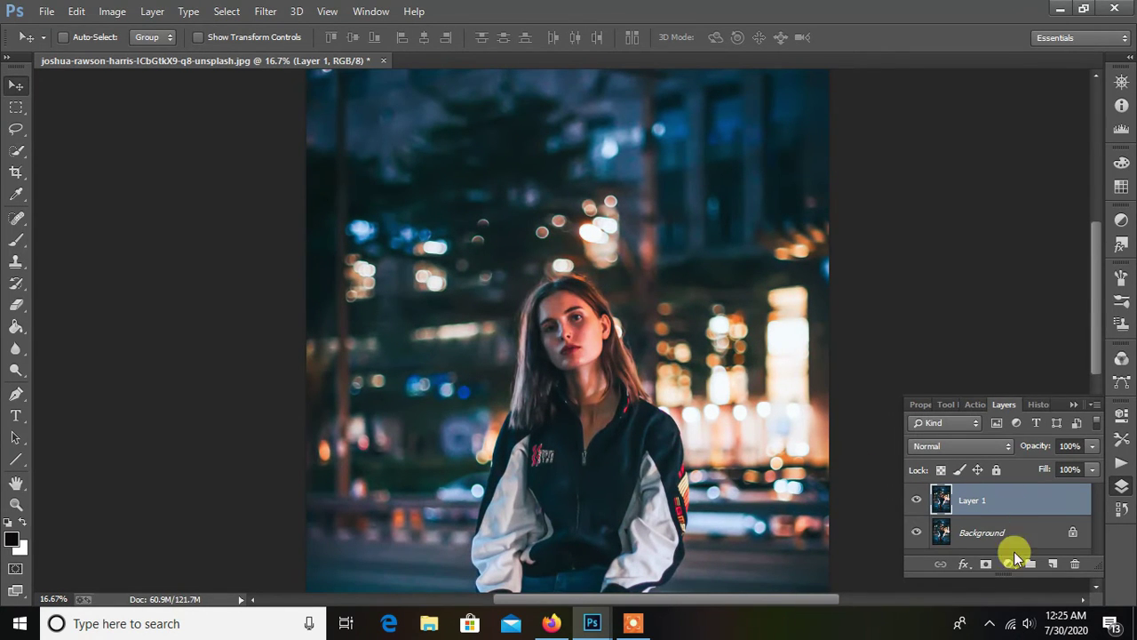
scroll(586, 293, "down", 2)
scroll(546, 266, "up", 1)
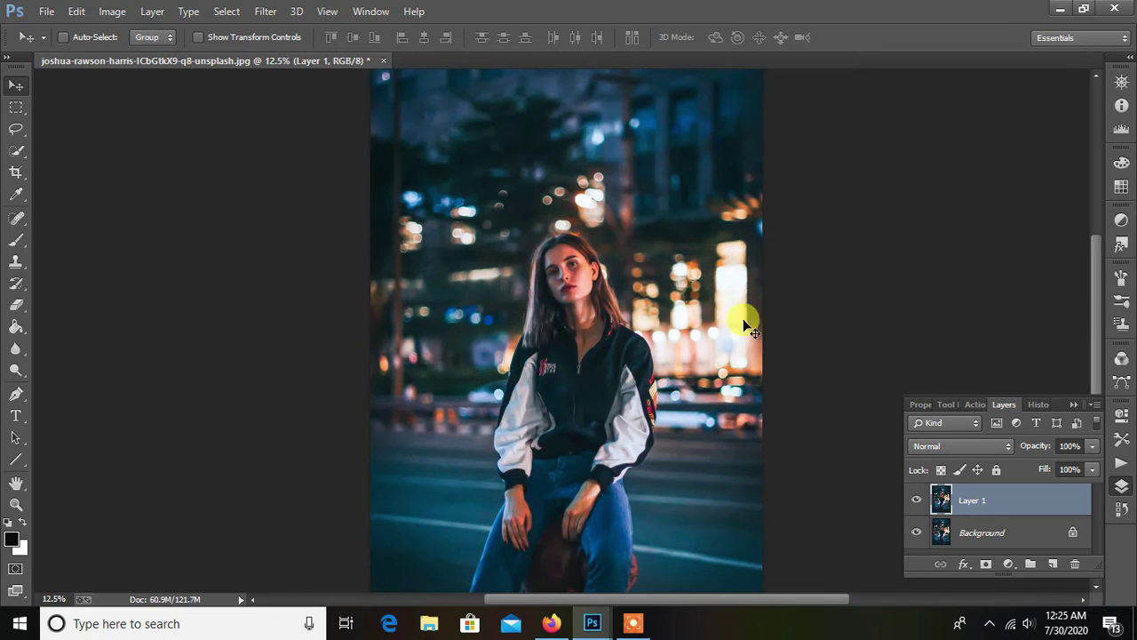
left_click(276, 10)
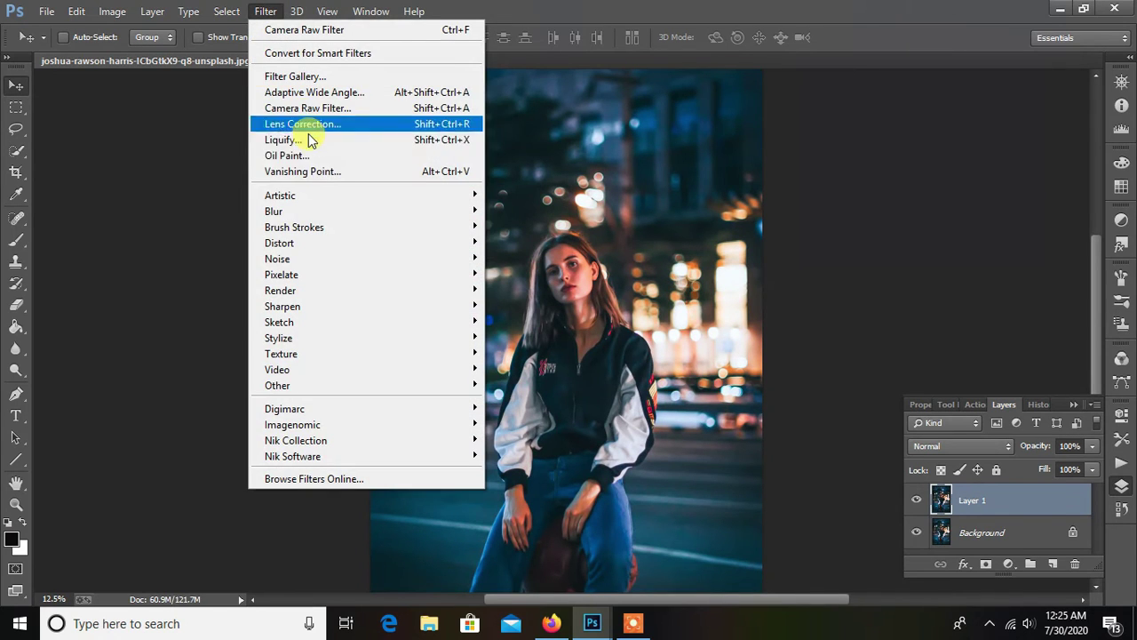
Step: Give Layer 1 Camera Raw grain amount 10 and a slight dark post-crop vignette
left_click(358, 107)
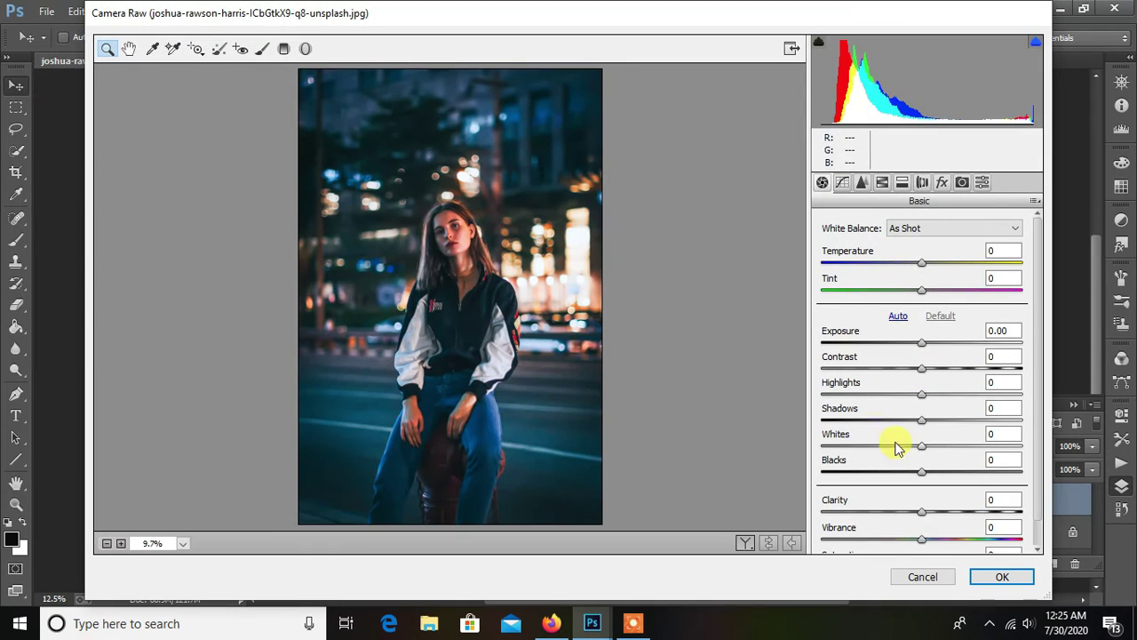
left_click(941, 182)
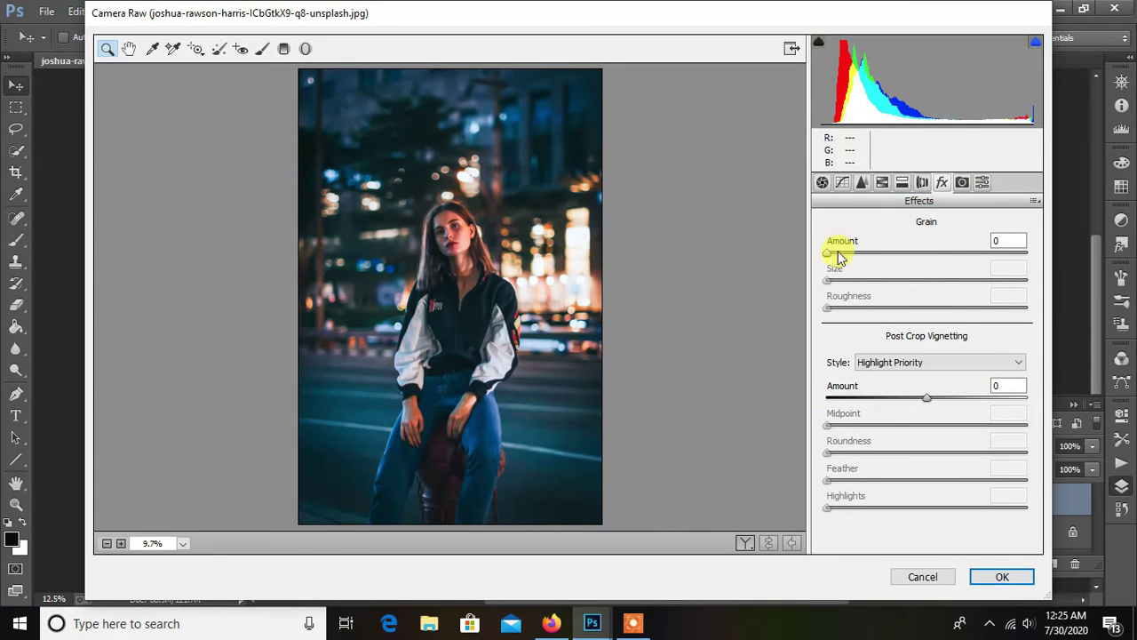
left_click_drag(829, 255, 844, 257)
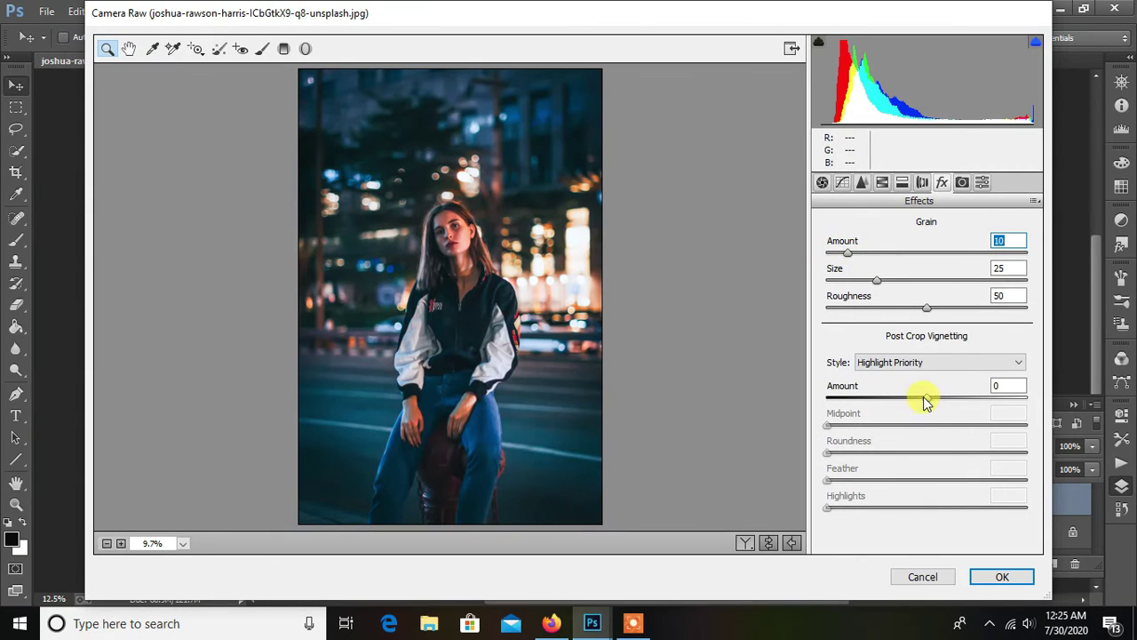
mouse_move(923, 401)
left_mouse_down()
mouse_move(908, 400)
mouse_move(920, 394)
left_mouse_up()
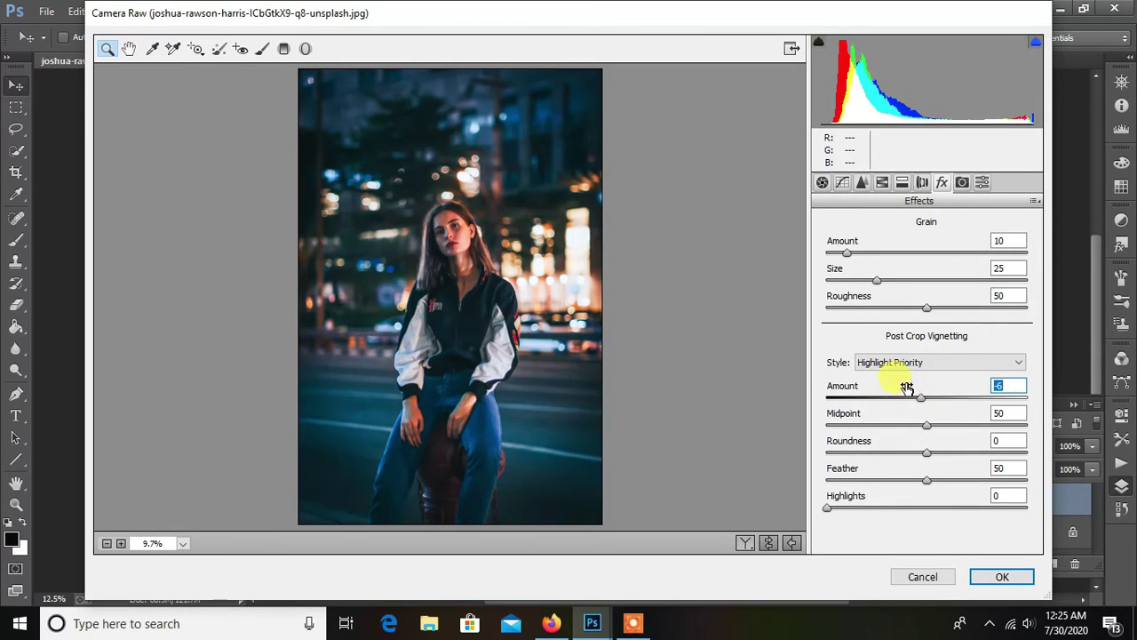
left_click(1002, 576)
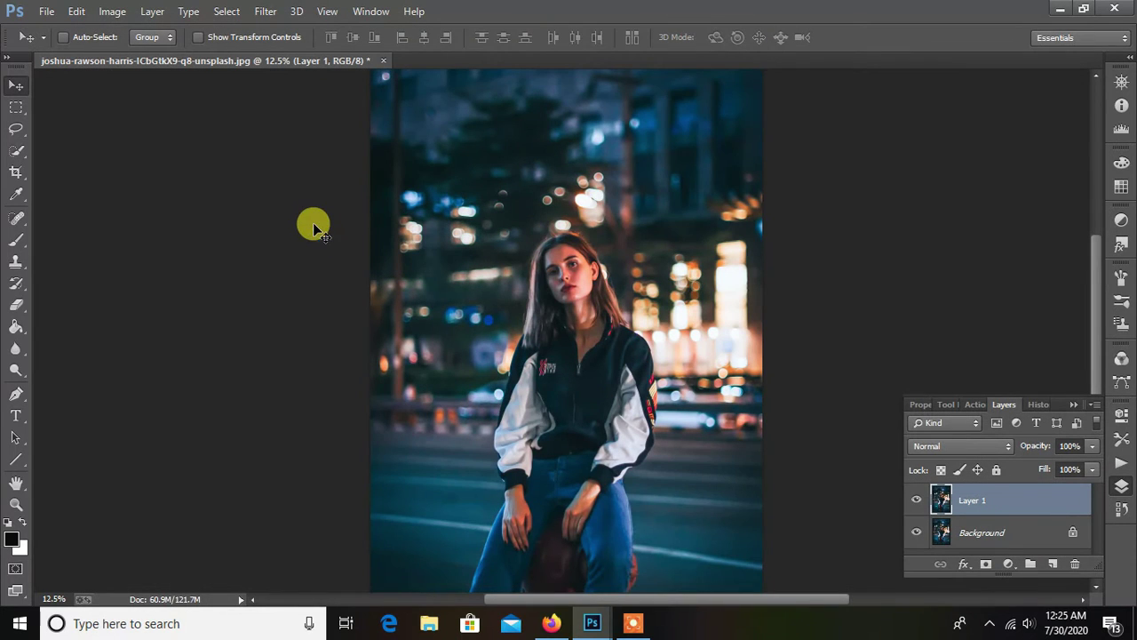
Step: Toggle Layer 1's visibility to compare the grain and vignette against the Background
key("ctrl+minus")
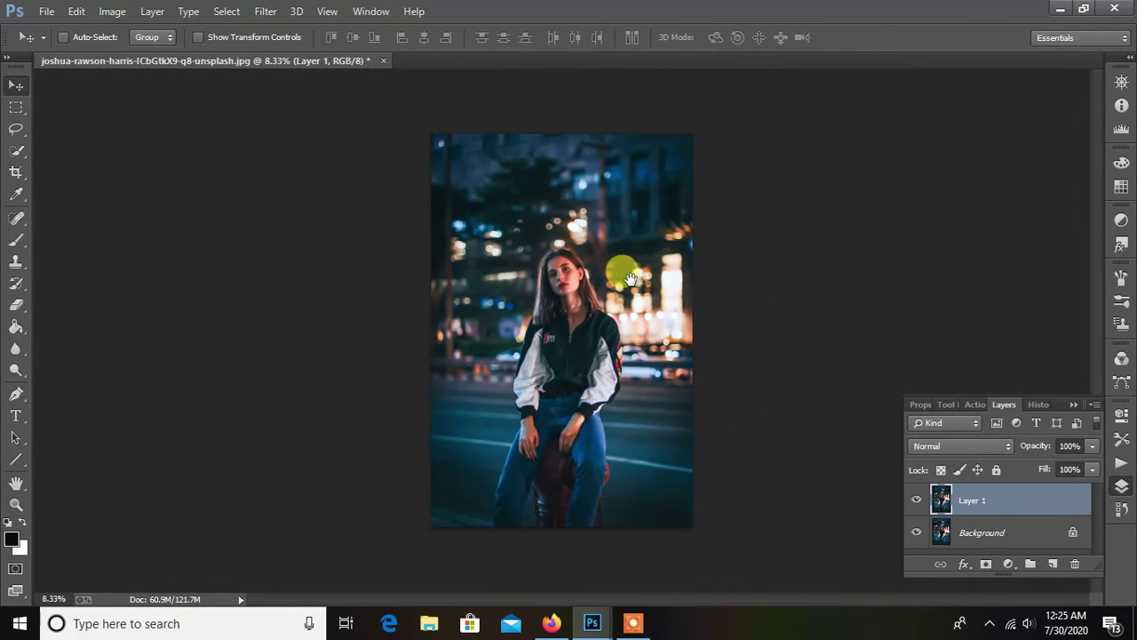
left_click(548, 257)
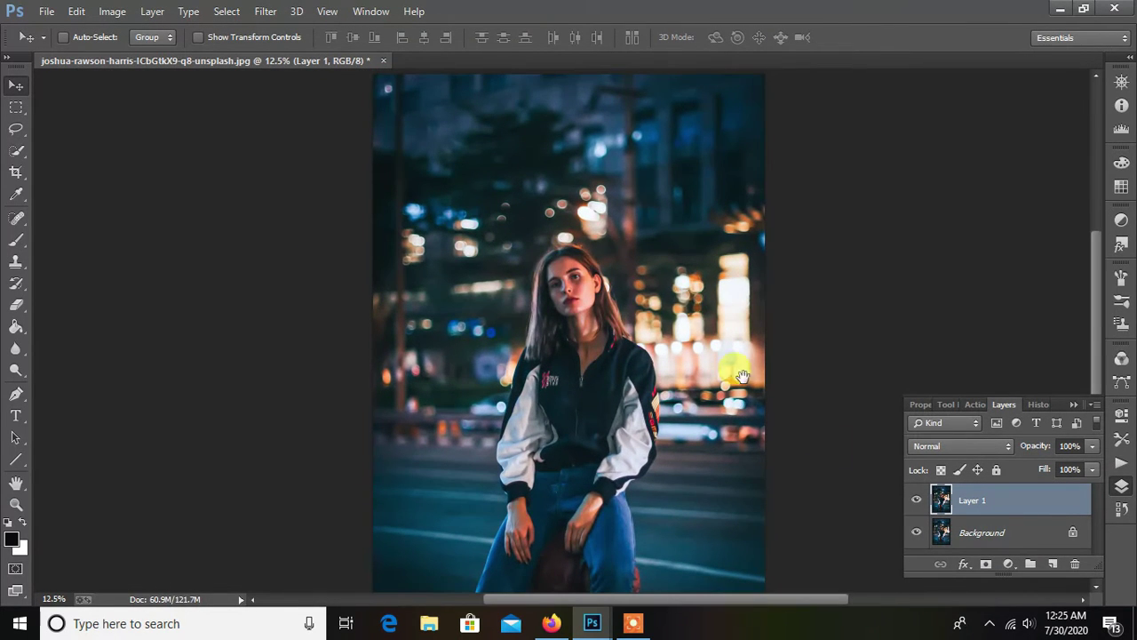
left_click(916, 502)
left_click(916, 503)
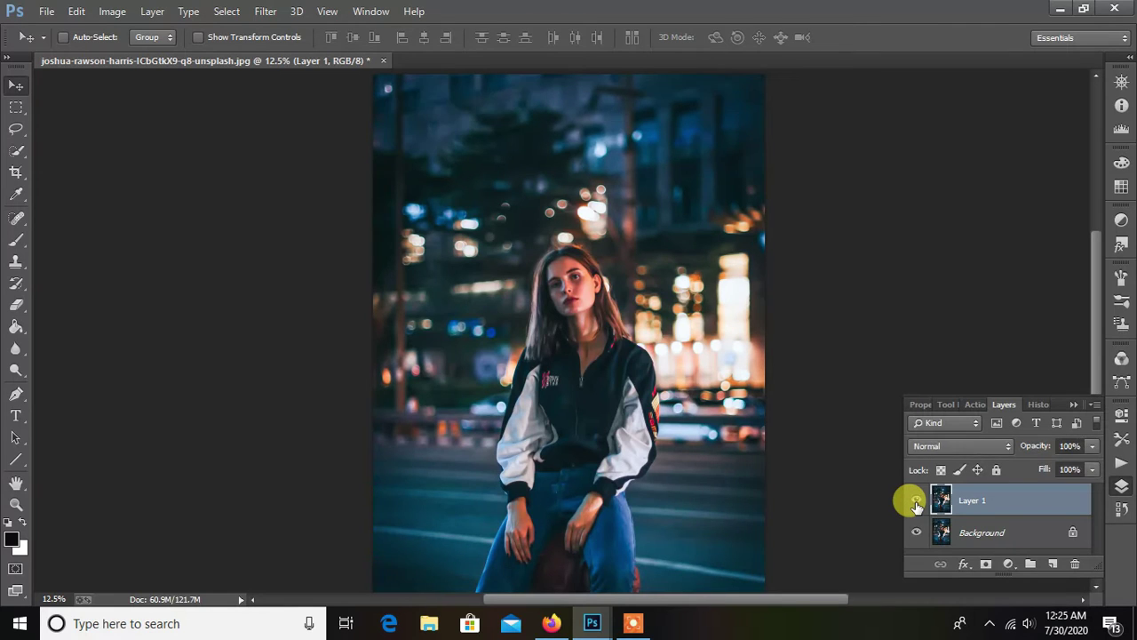
left_click(916, 503)
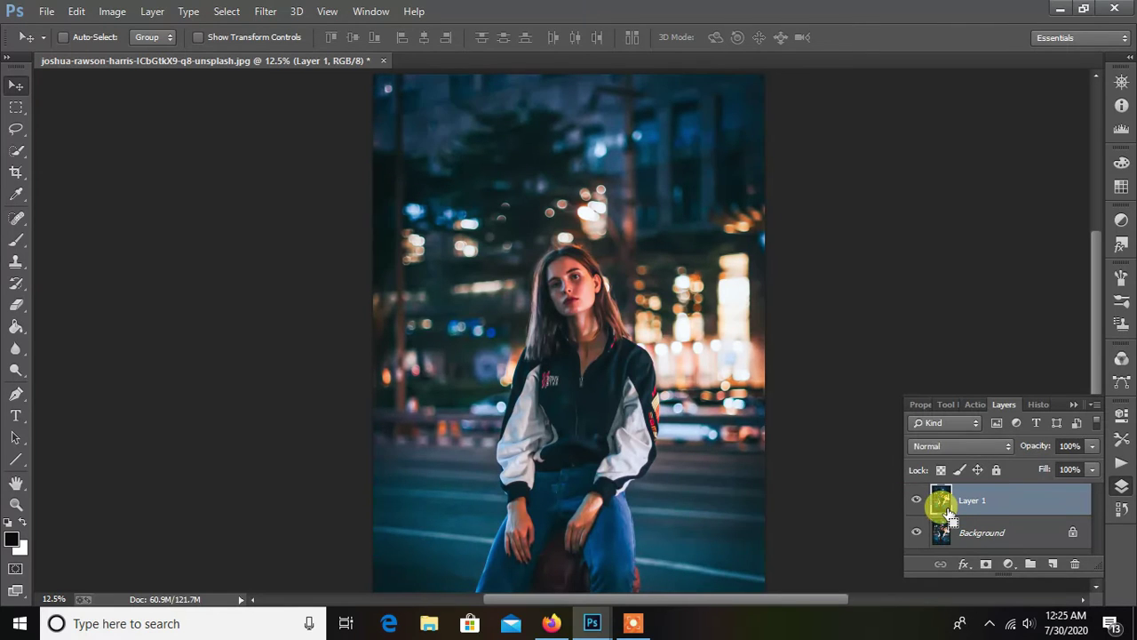
left_click(916, 500)
left_click(921, 532)
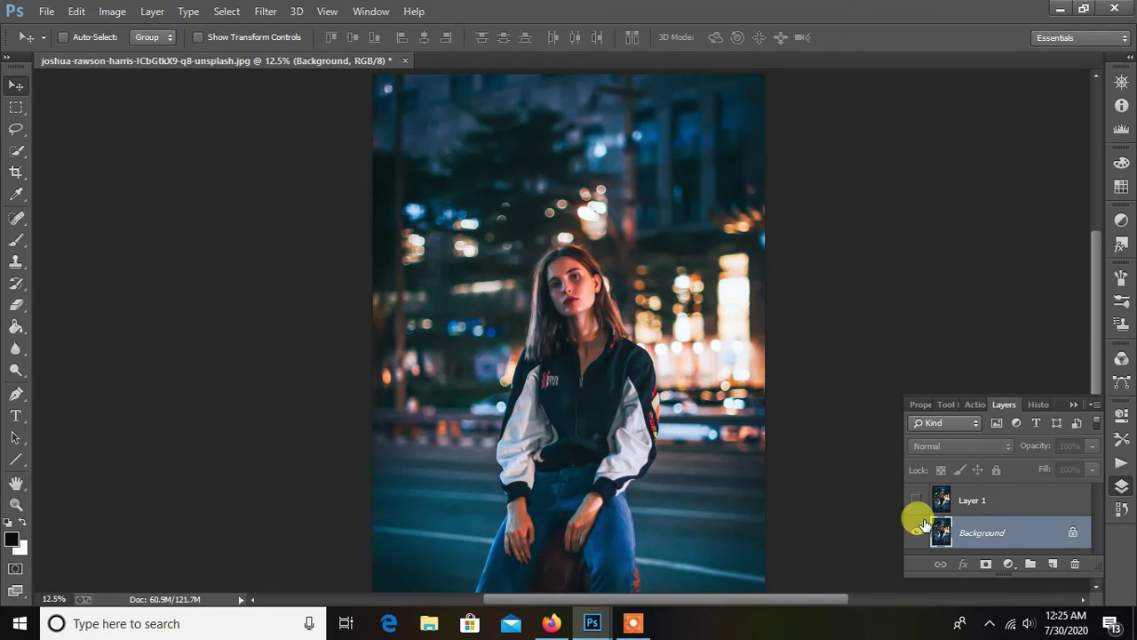
left_click(916, 502)
Step: Merge the visible Layer 1 into the Background as a single graded layer
key("ctrl+e")
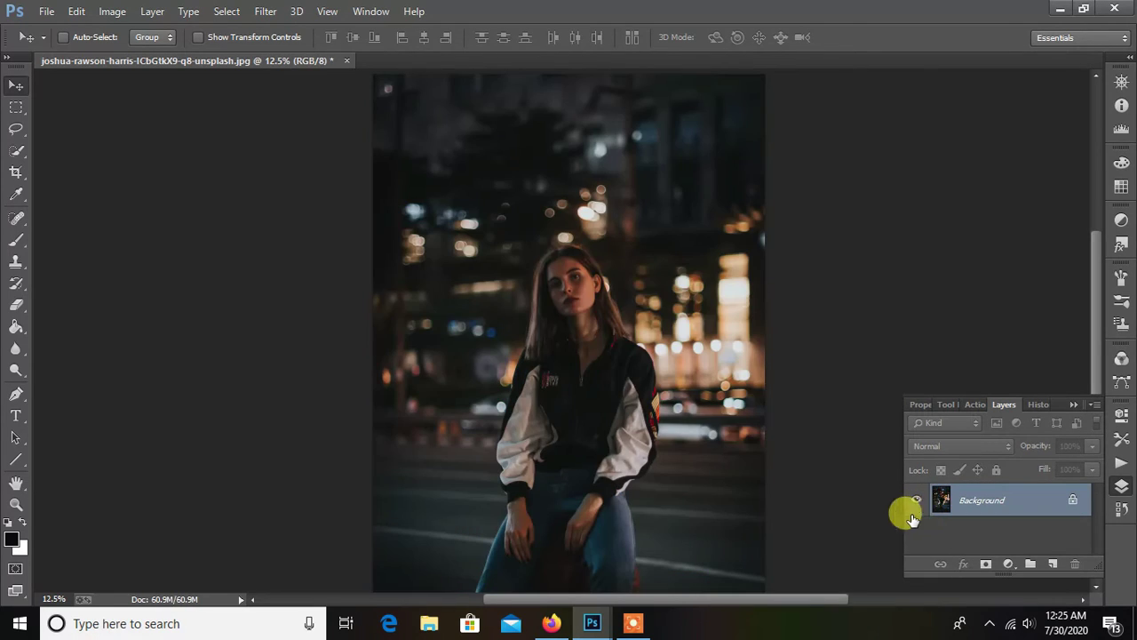
key("shift+ctrl+l")
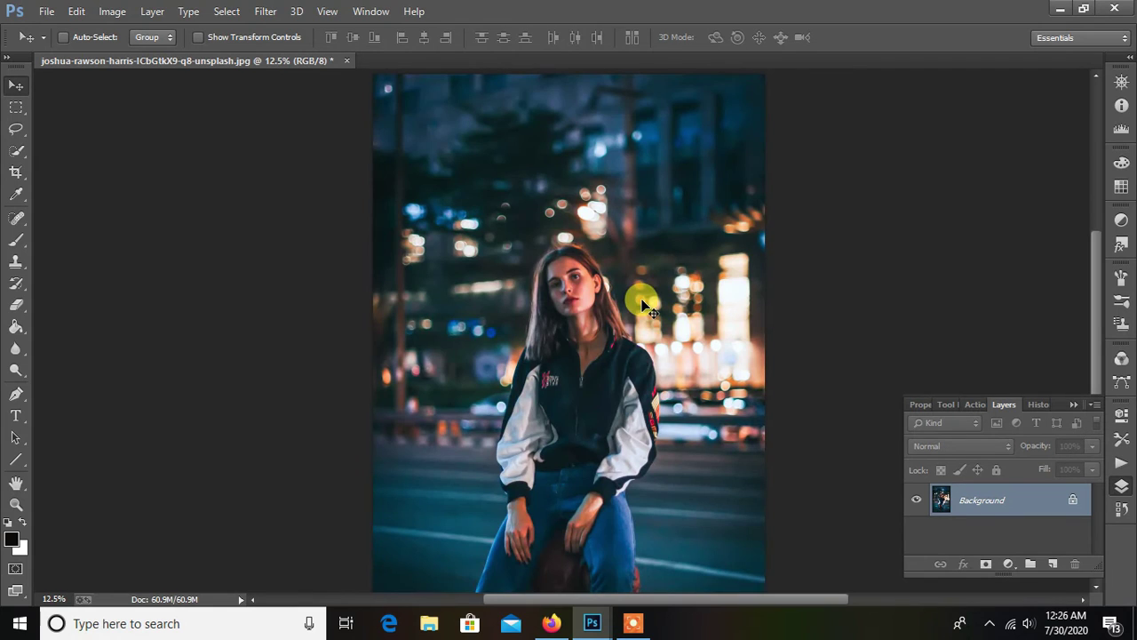
key("ctrl+j")
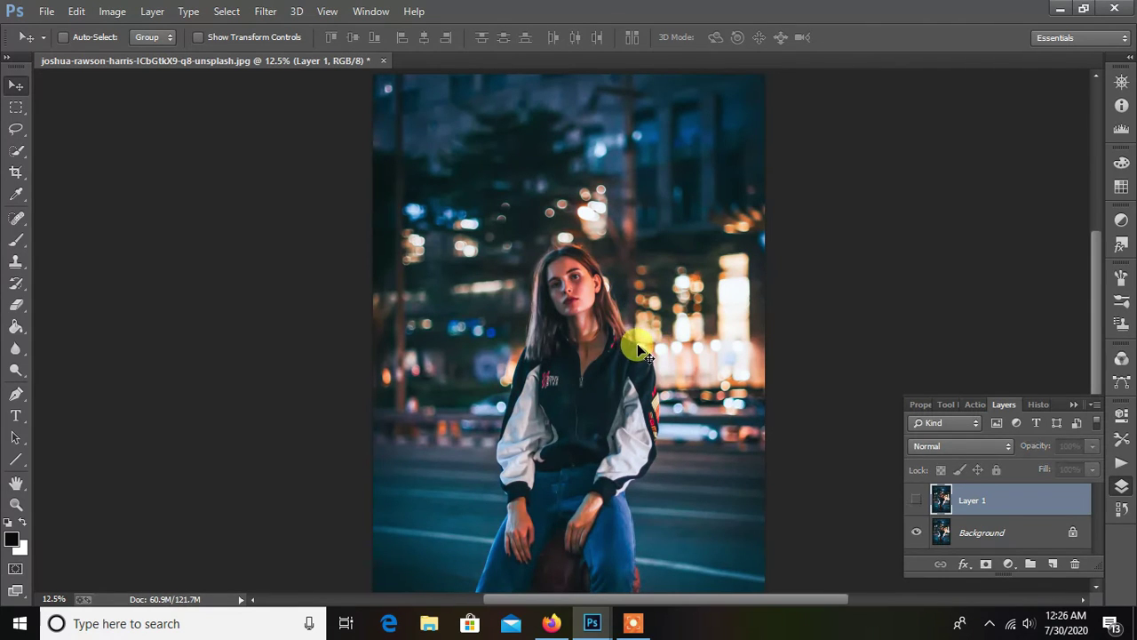
left_click(916, 499)
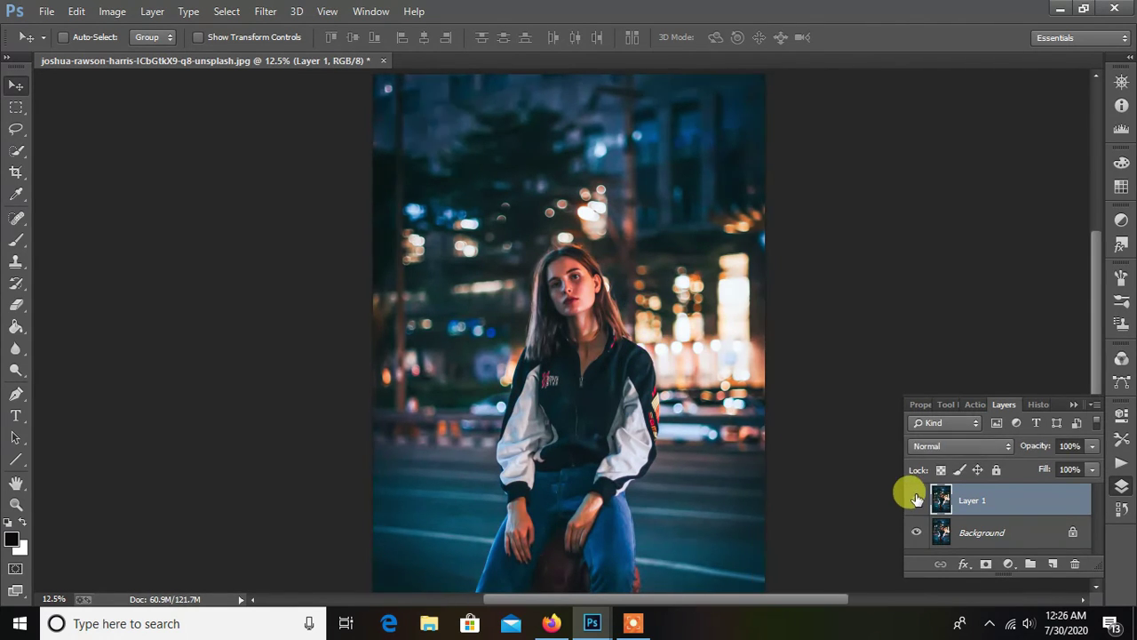
key("ctrl+e")
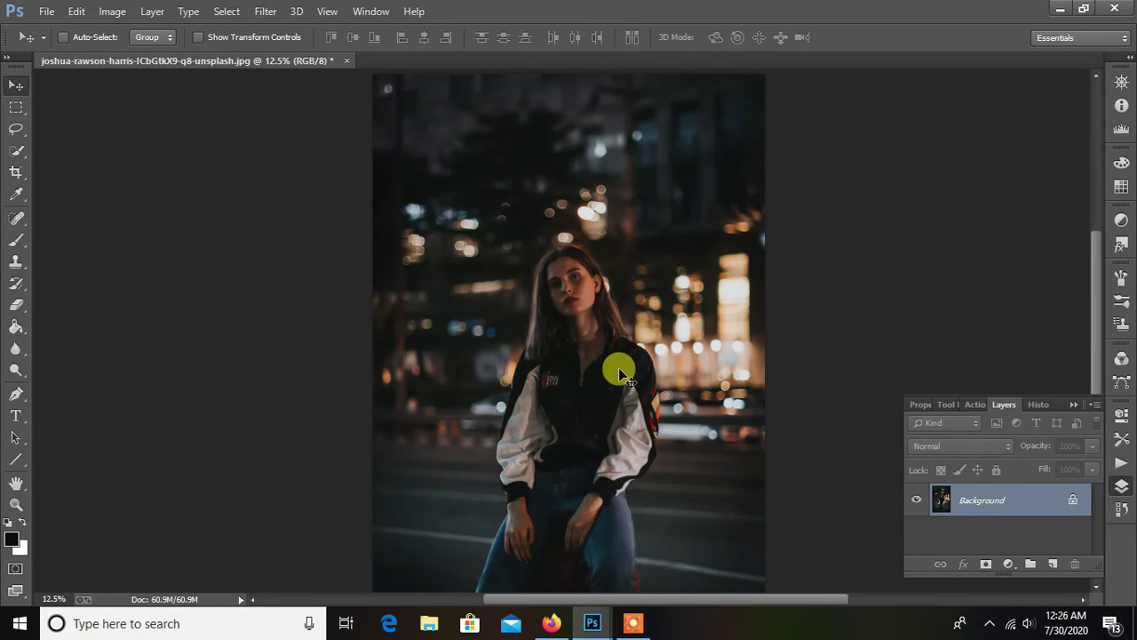
key("ctrl+z")
key("ctrl+z")
left_click_drag(675, 300, 646, 296)
left_click(46, 10)
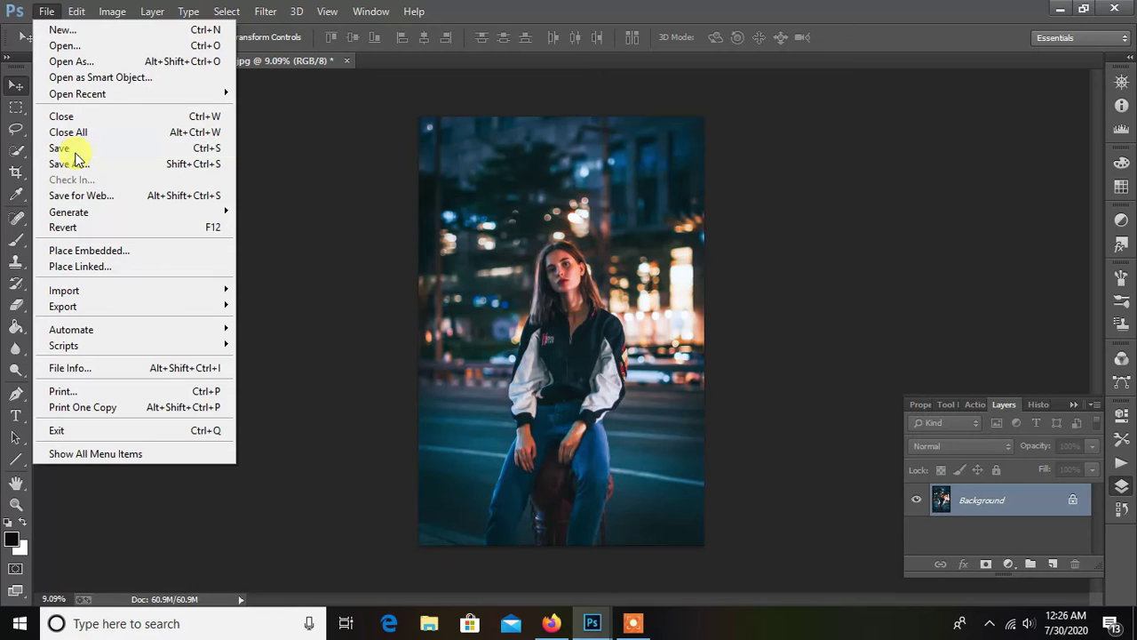
Step: Save the graded photo as a new JPEG named bzx on the Desktop, keeping the original
left_click(73, 151)
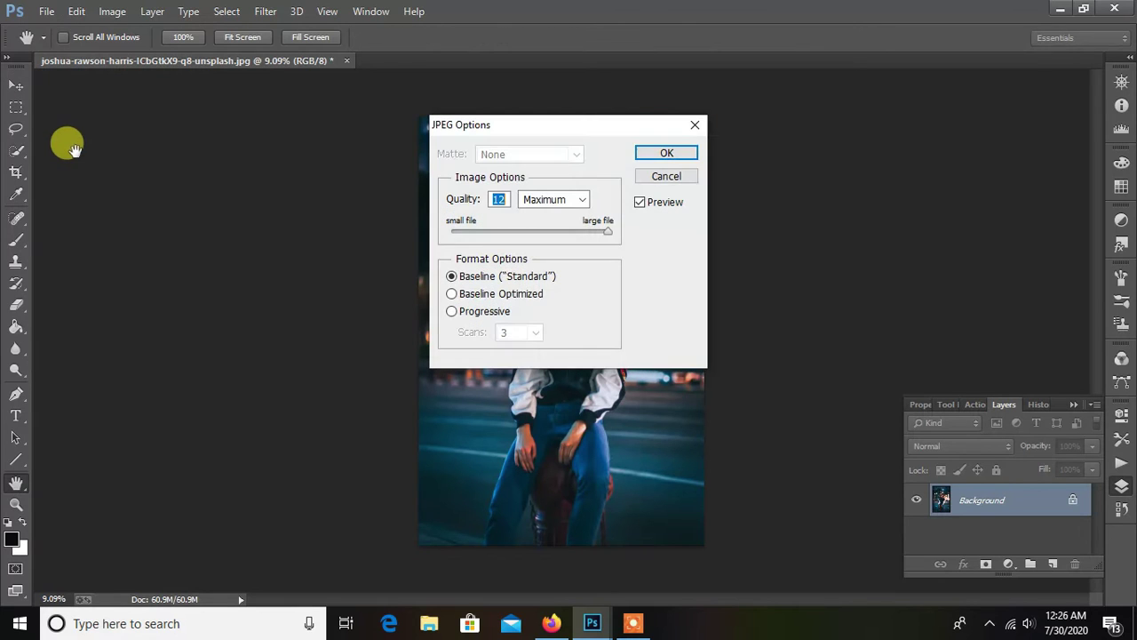
left_click(667, 177)
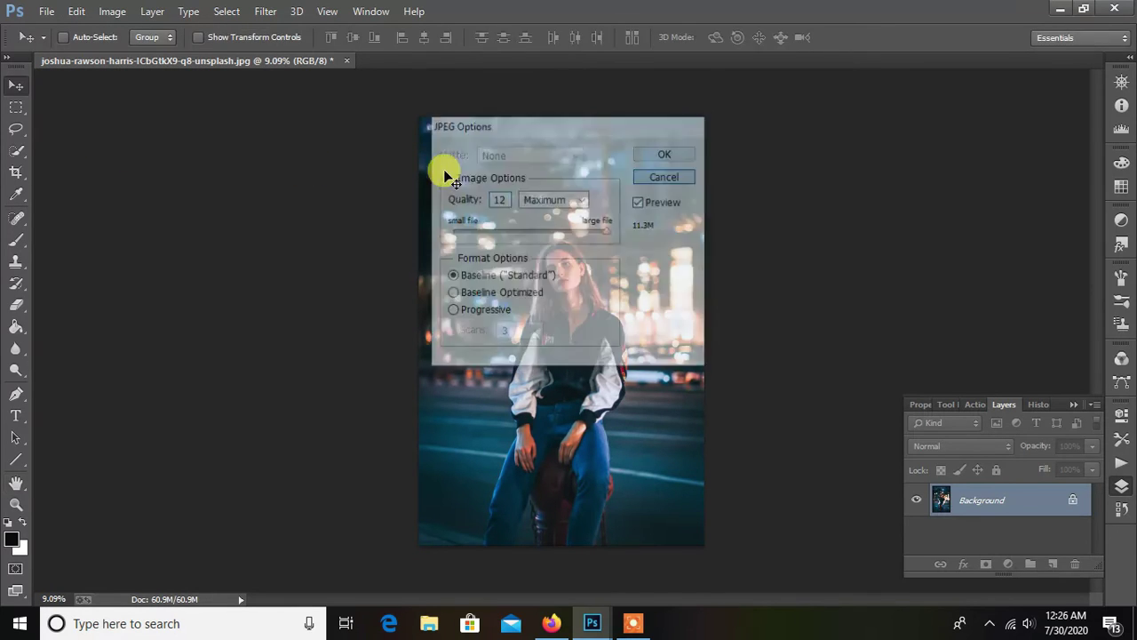
left_click(46, 10)
left_click(79, 164)
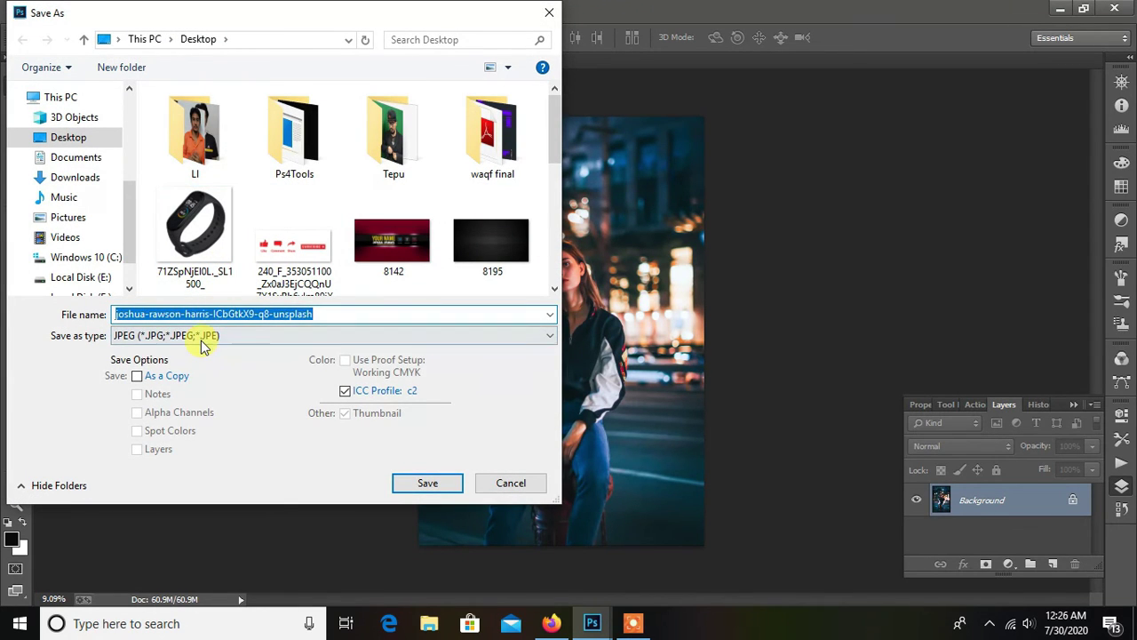
left_click(215, 336)
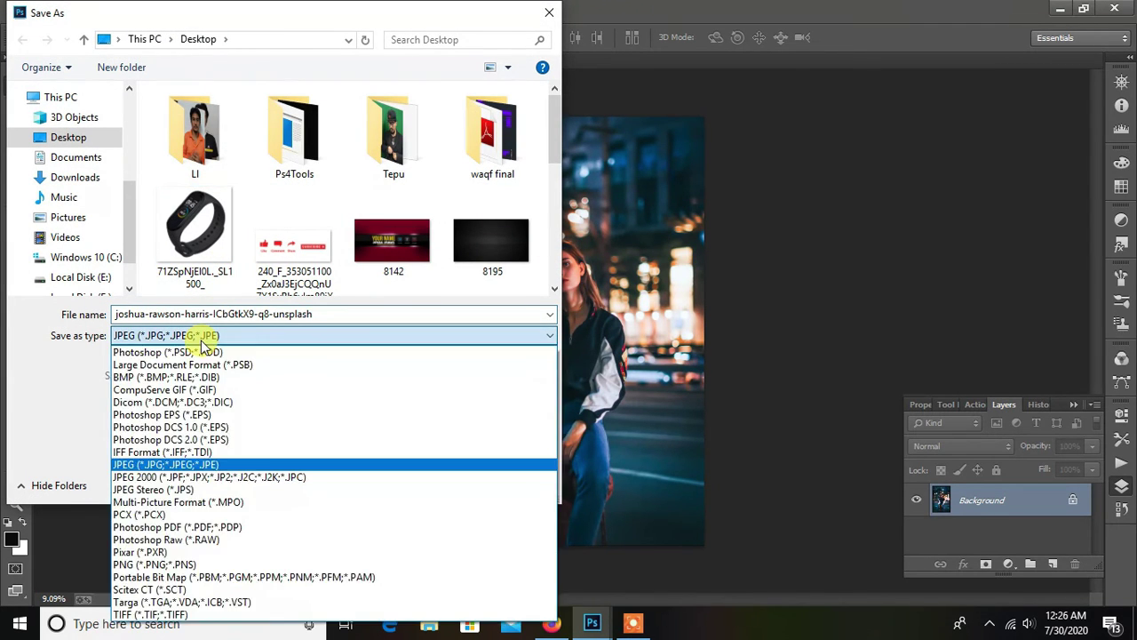
left_click(427, 482)
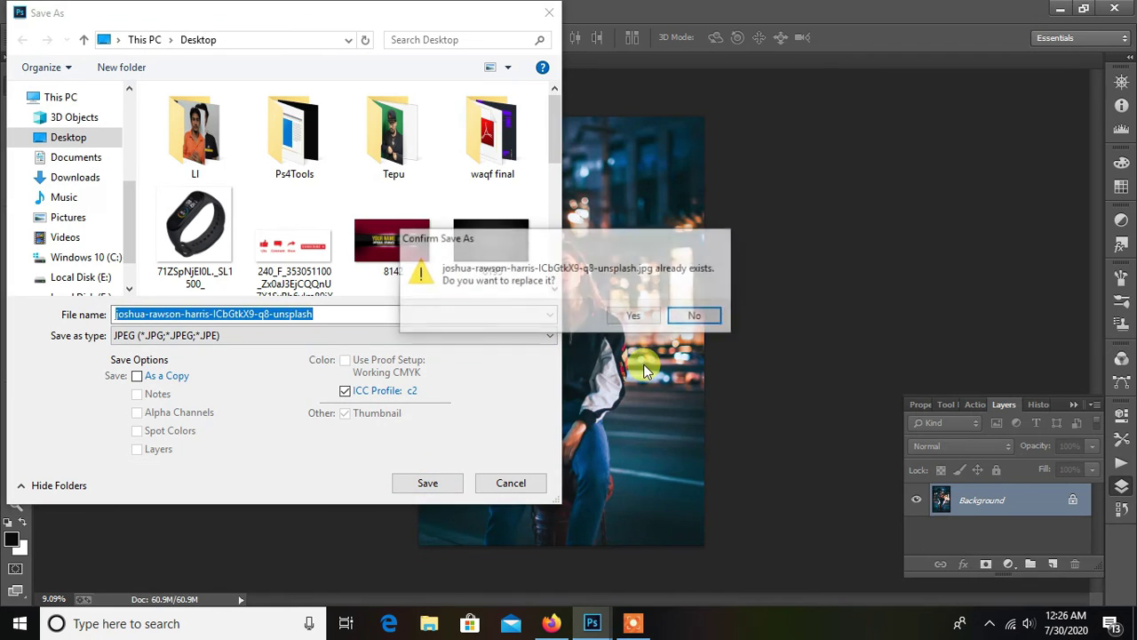
left_click(686, 317)
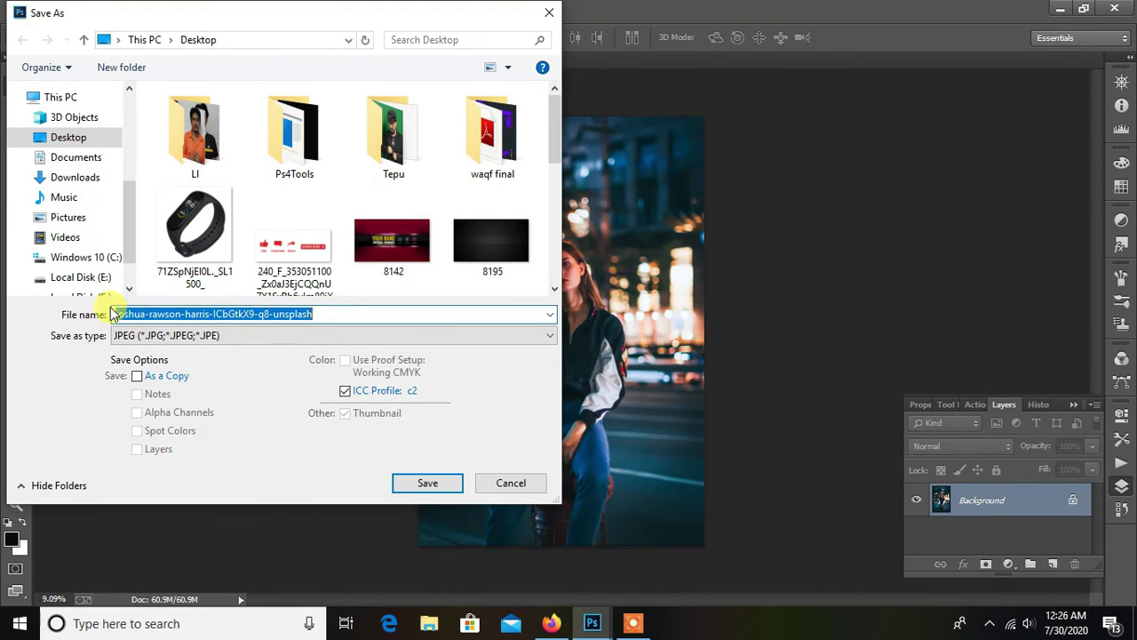
type("b")
type("d")
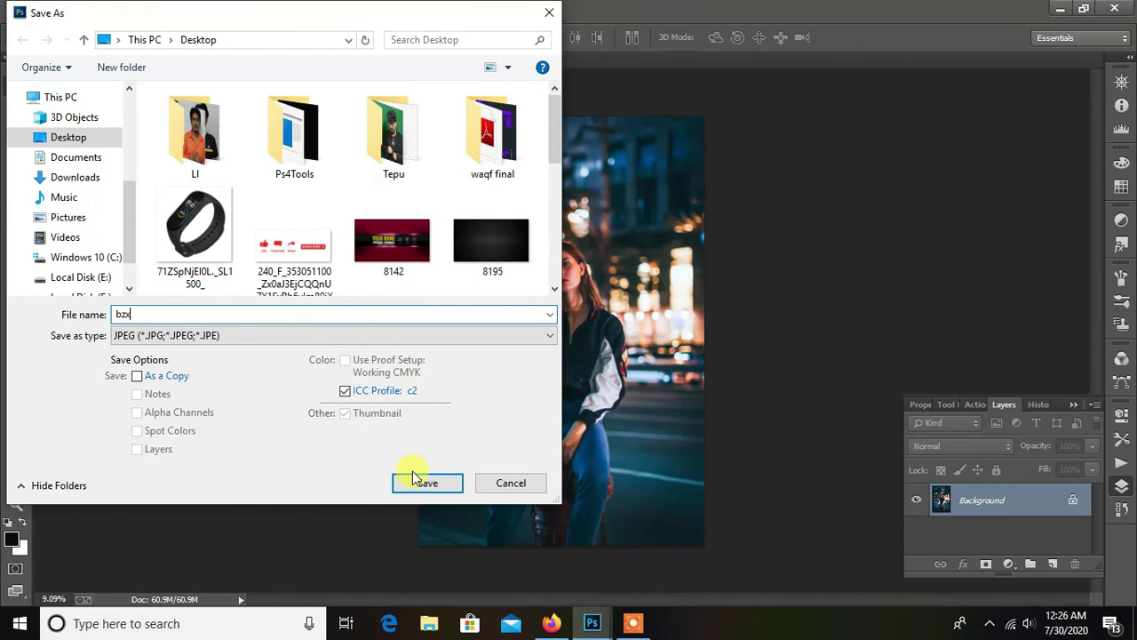
left_click(416, 480)
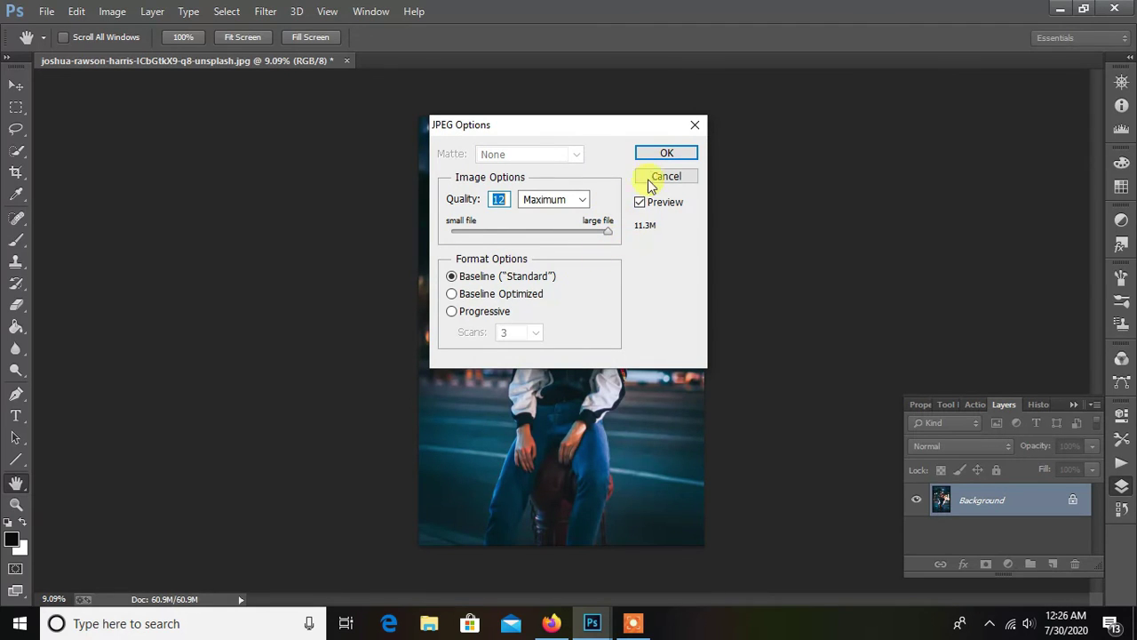
Step: Confirm the JPEG Options at Quality 12 (Maximum) to write bzx.jpg
left_click(567, 205)
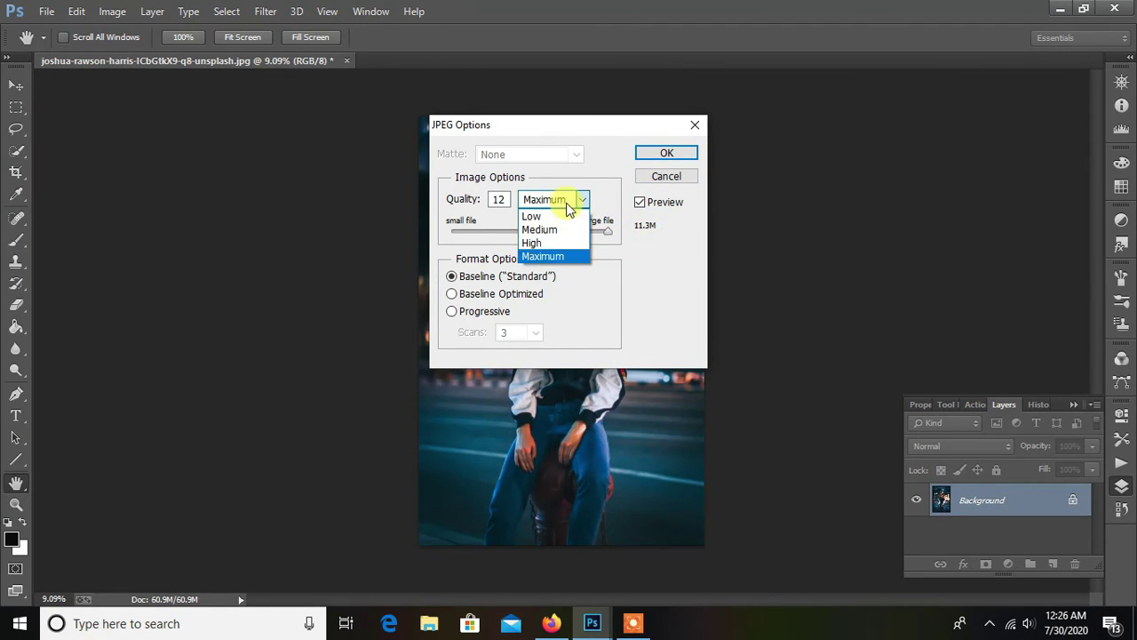
left_click(553, 258)
left_click(661, 154)
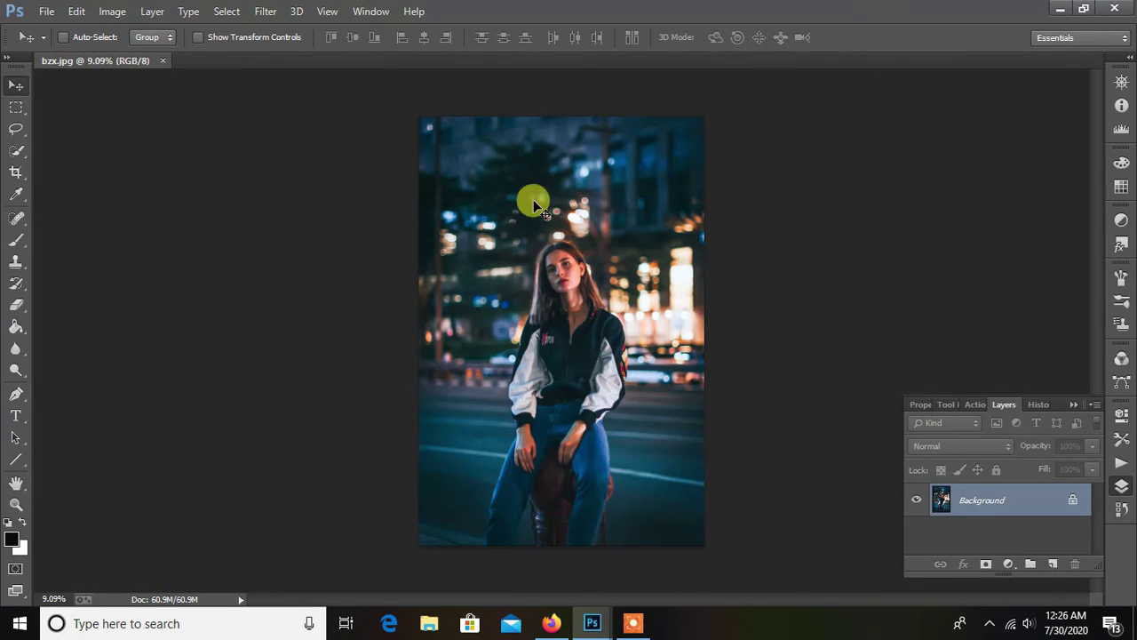
left_click(635, 623)
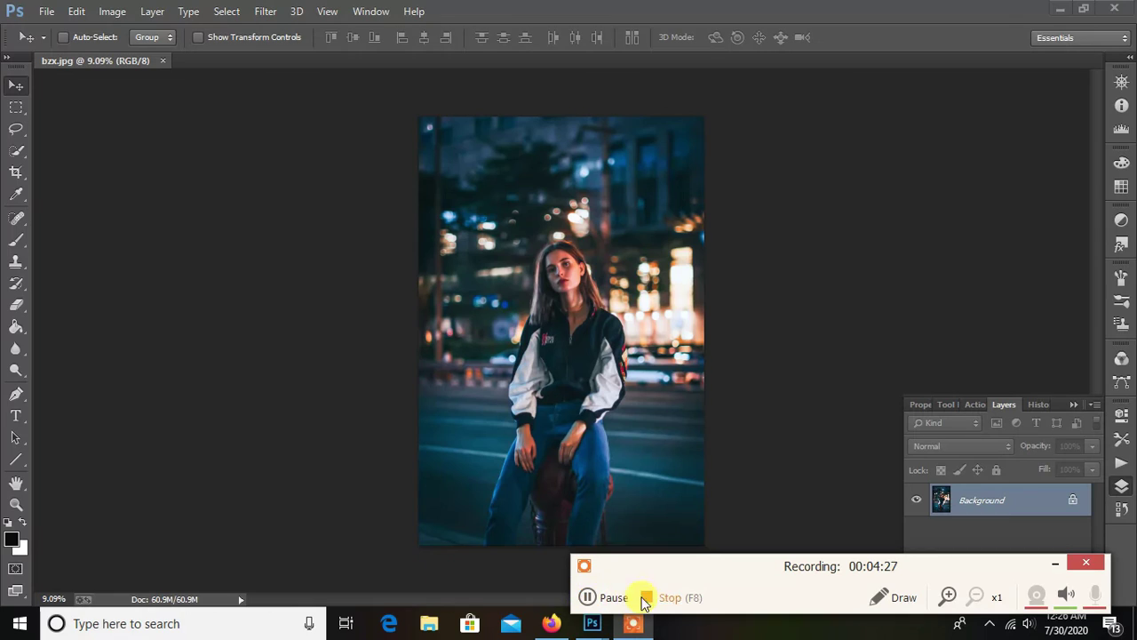